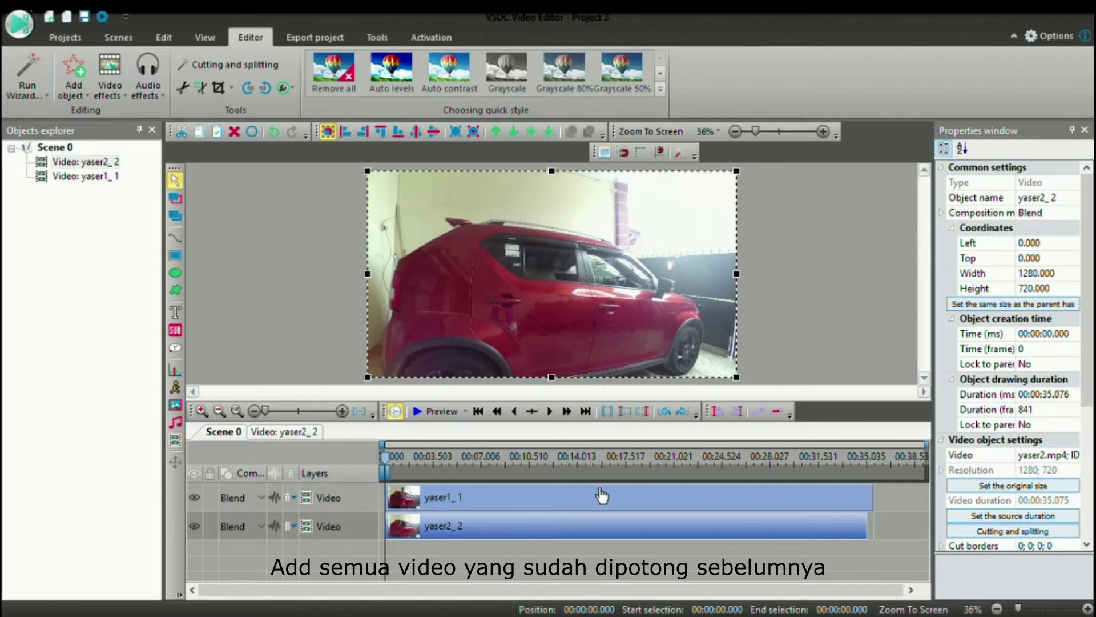
# - Move the yaser1_1 clip to the layer row below yaser2_2 and hide the yaser1_1 layer
pyautogui.click(543, 501)
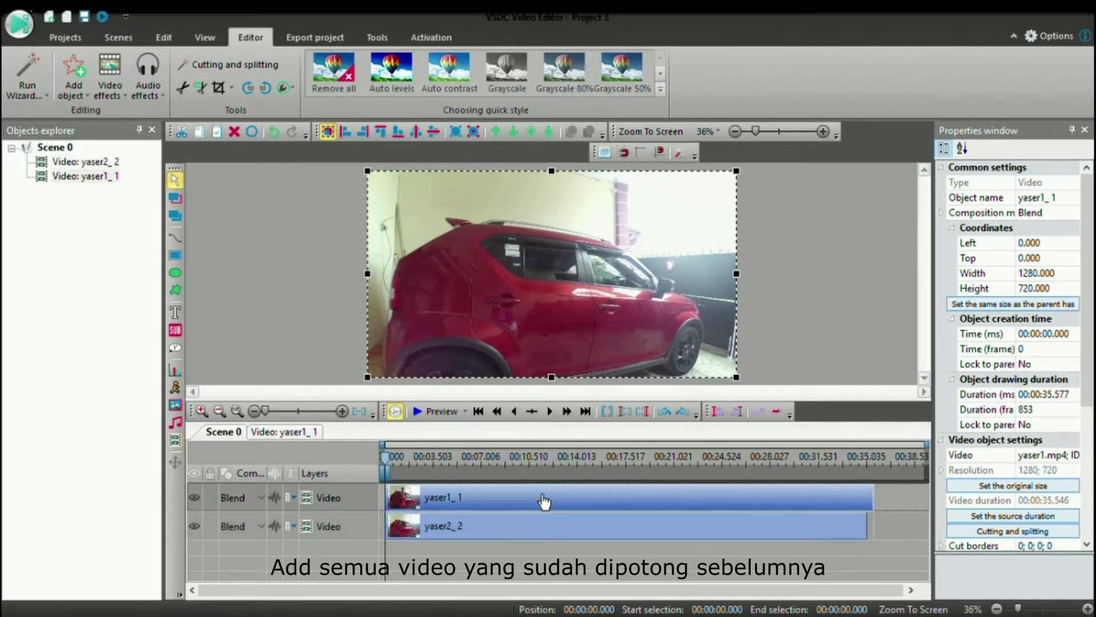
pyautogui.click(194, 526)
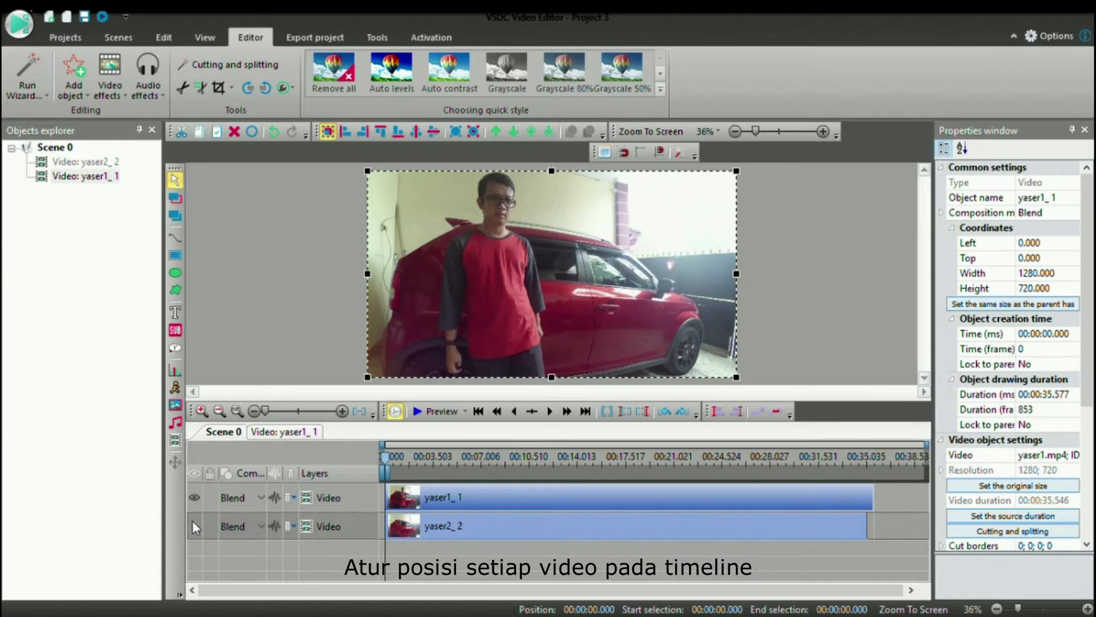
pyautogui.click(194, 526)
pyautogui.moveTo(448, 511); pyautogui.dragTo(353, 536)
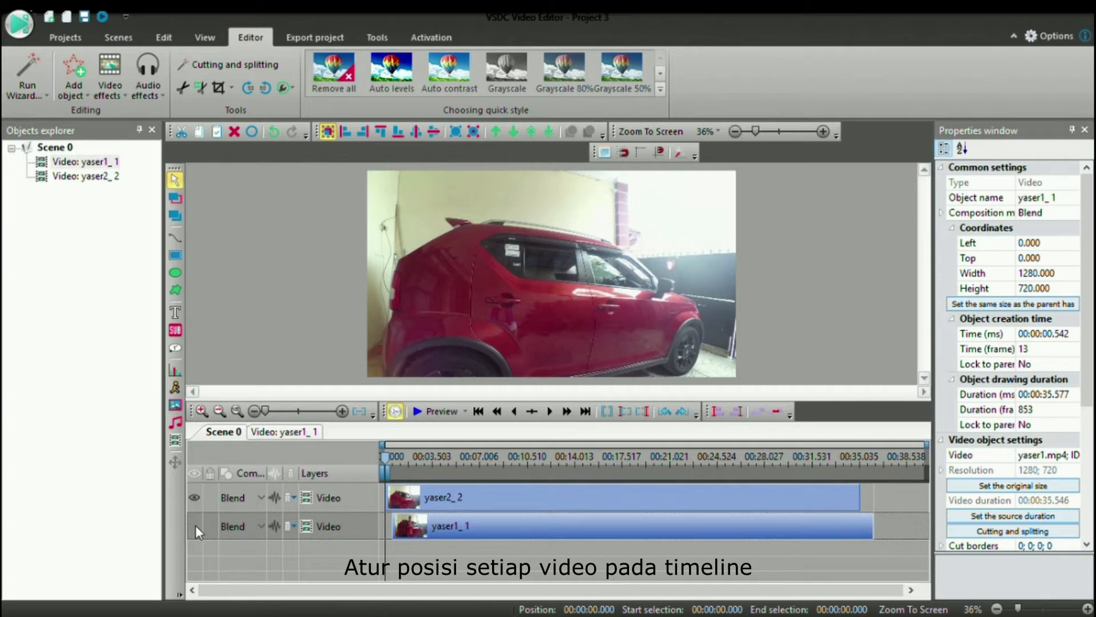
# - Align yaser1_1 to the timeline start, shorten yaser2_2 to about 24.19 s starting at about 11.39 s, and show yaser1_1 again
pyautogui.moveTo(386, 457)
pyautogui.mouseDown()
pyautogui.moveTo(510, 466)
pyautogui.moveTo(400, 466)
pyautogui.mouseUp()
pyautogui.moveTo(427, 533); pyautogui.dragTo(495, 499)
pyautogui.click(435, 498)
pyautogui.moveTo(876, 497); pyautogui.dragTo(736, 497)
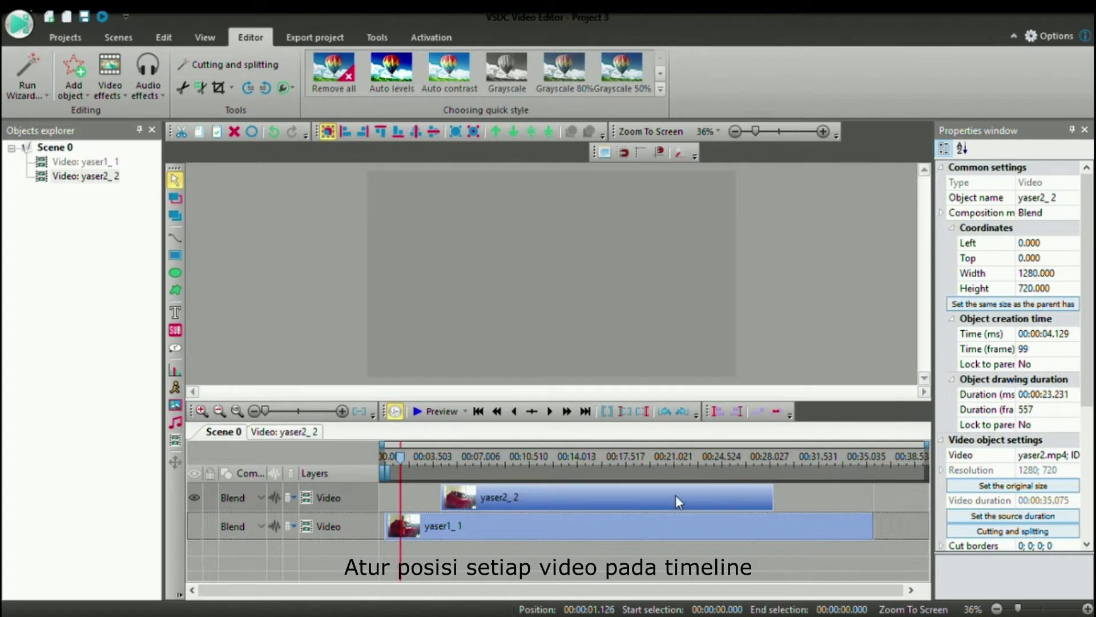
pyautogui.moveTo(641, 504); pyautogui.dragTo(738, 514)
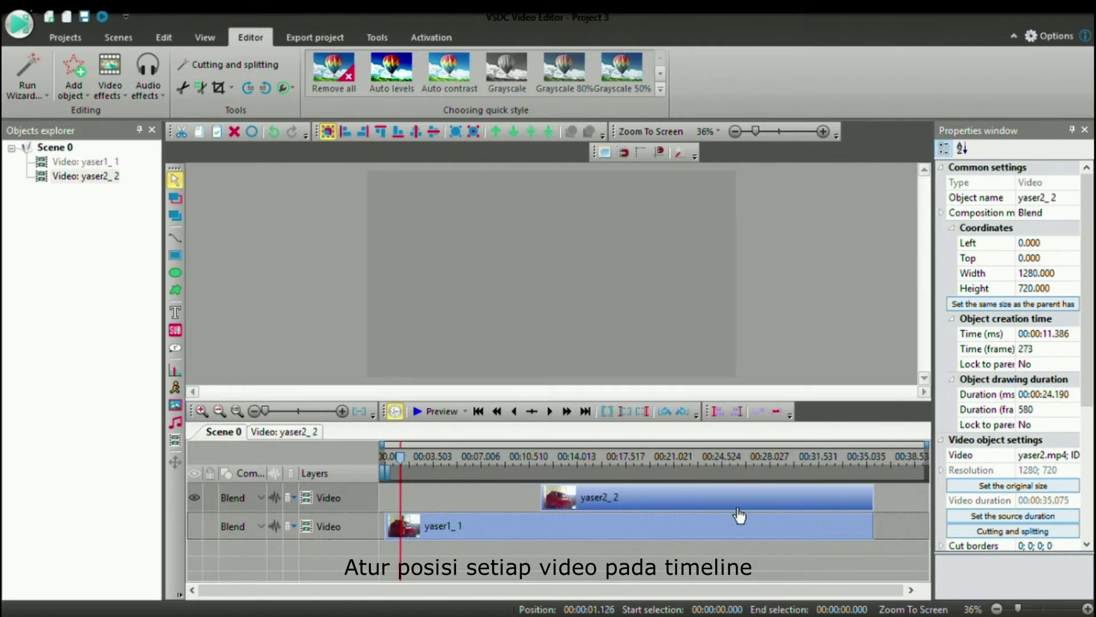
pyautogui.moveTo(400, 457); pyautogui.dragTo(535, 470)
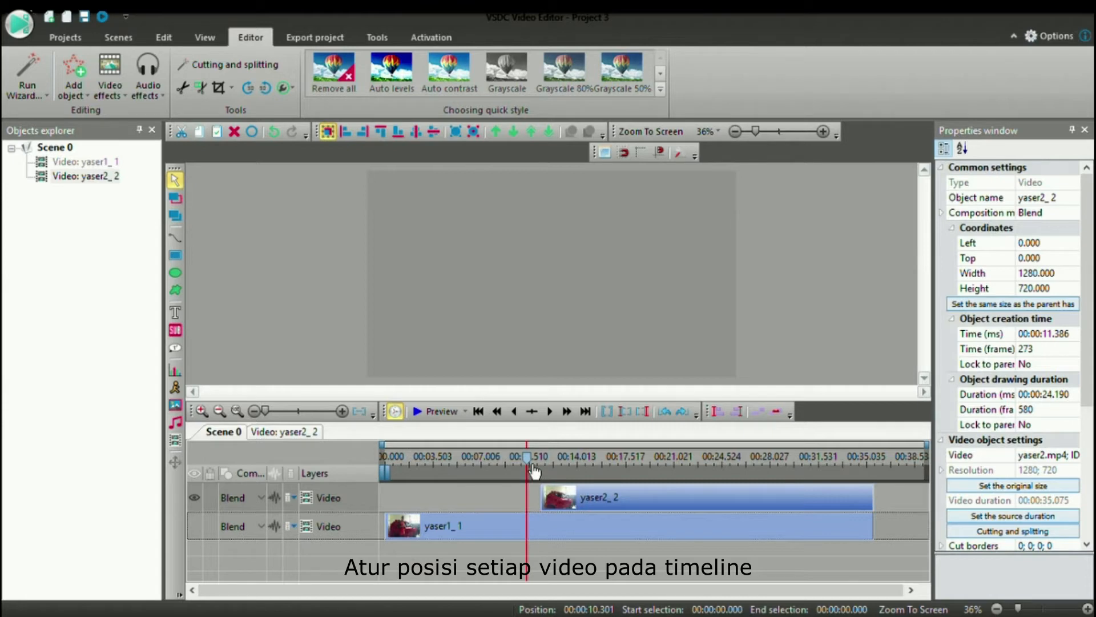
pyautogui.click(195, 524)
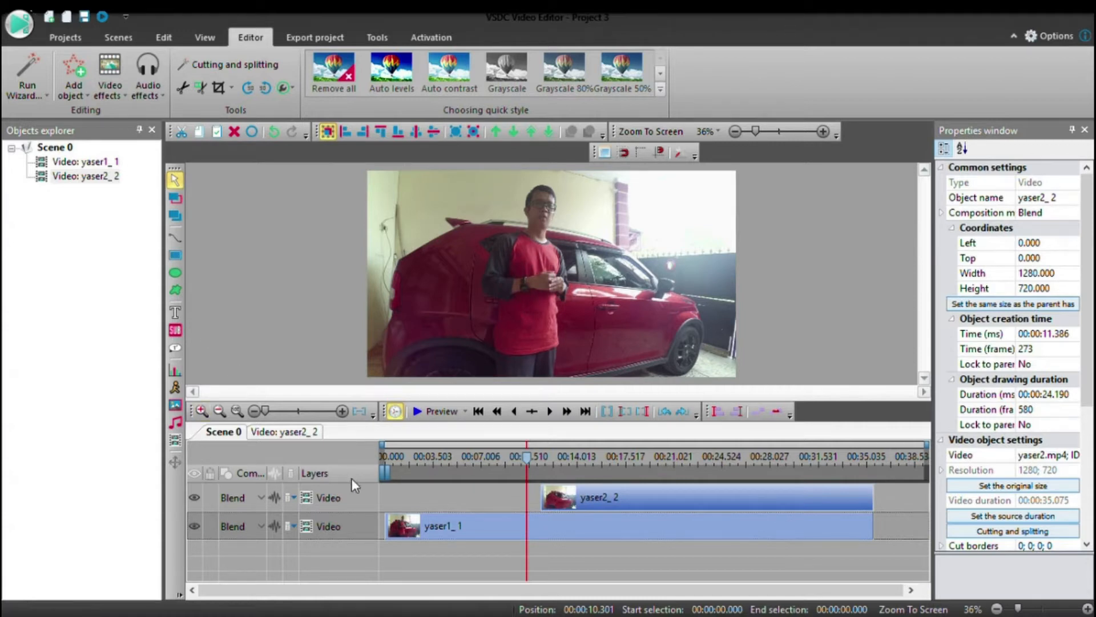
# - Open the yaser1_1 video's own timeline and draw a rectangle about 741 by 719 over the left side, covering the person
pyautogui.click(474, 527)
pyautogui.doubleClick(474, 527)
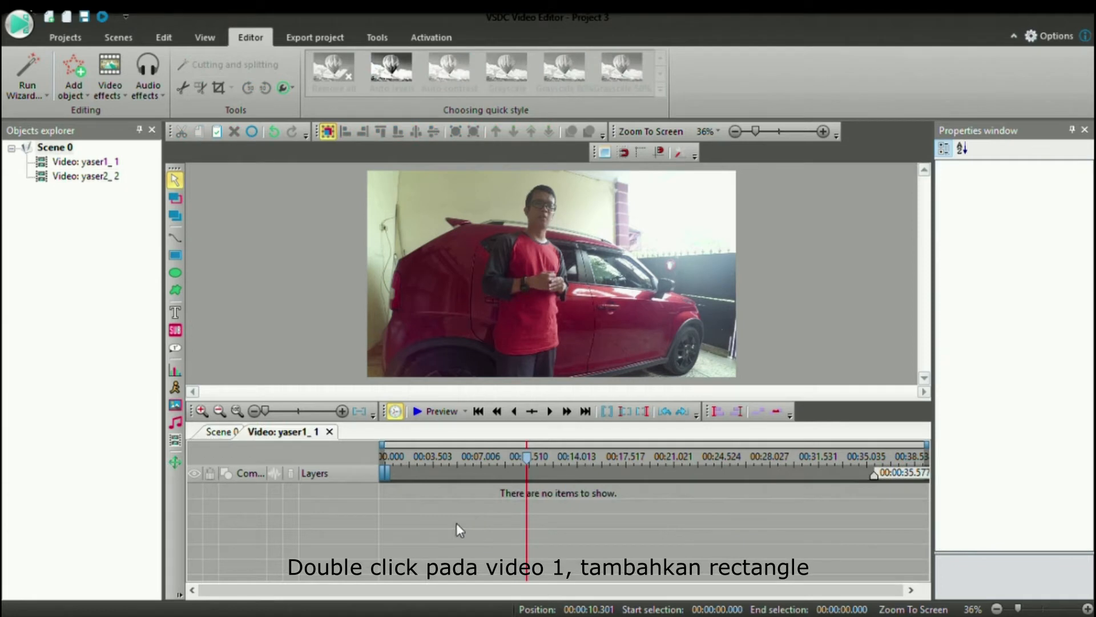
pyautogui.click(175, 254)
pyautogui.click(690, 390)
pyautogui.moveTo(379, 186); pyautogui.dragTo(594, 390)
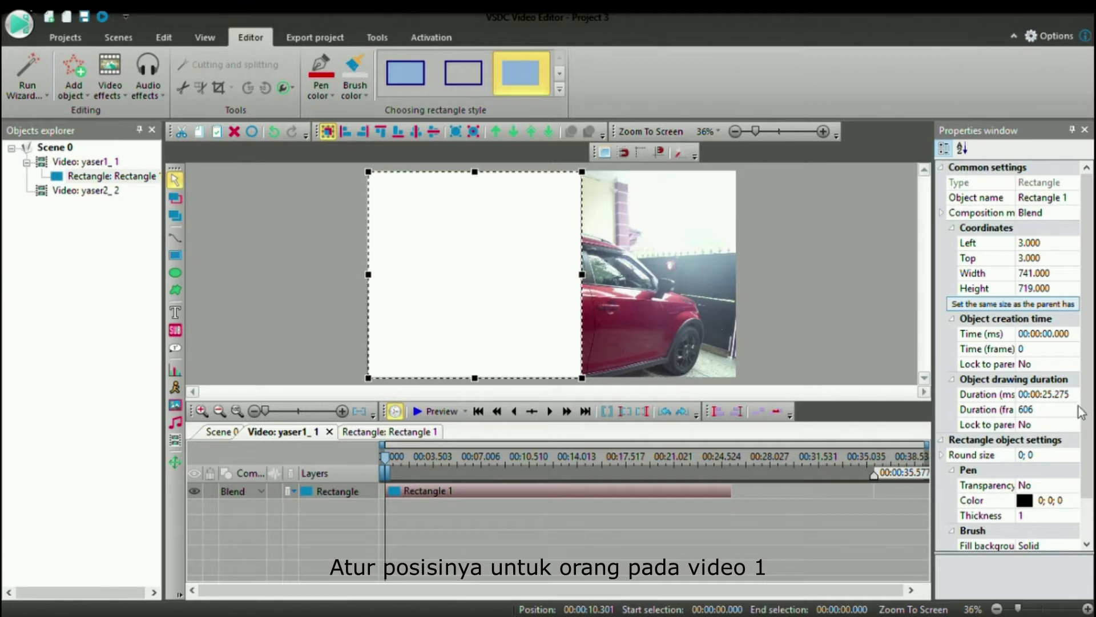
# - Change the rectangle's brush fill color to black (0; 0; 0)
pyautogui.scroll(-1, 1079, 413)
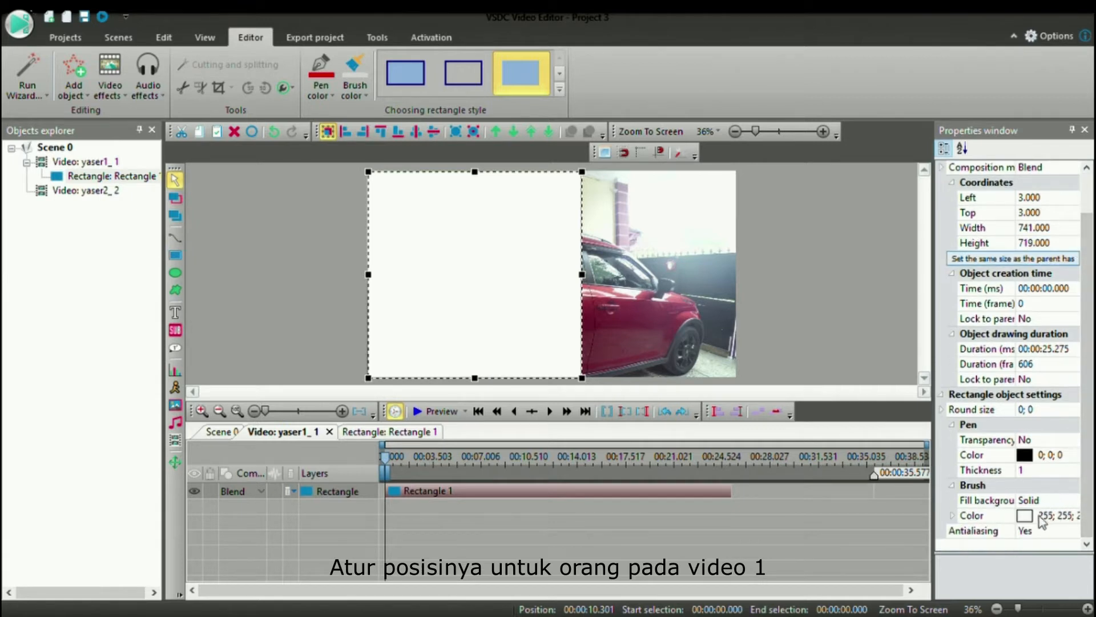
pyautogui.click(1042, 520)
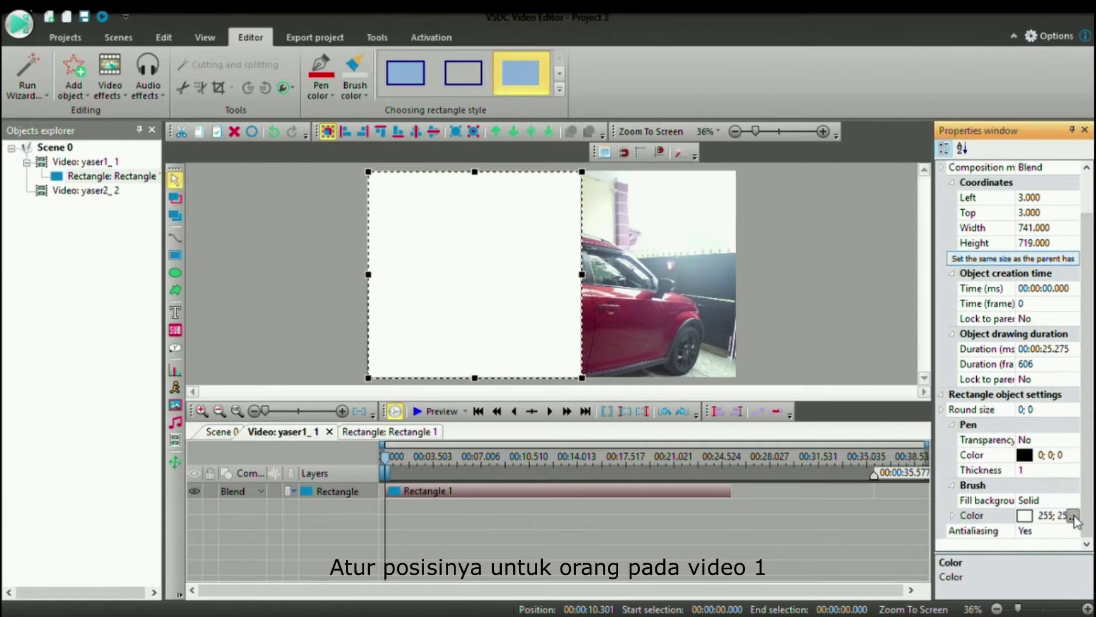
pyautogui.click(652, 219)
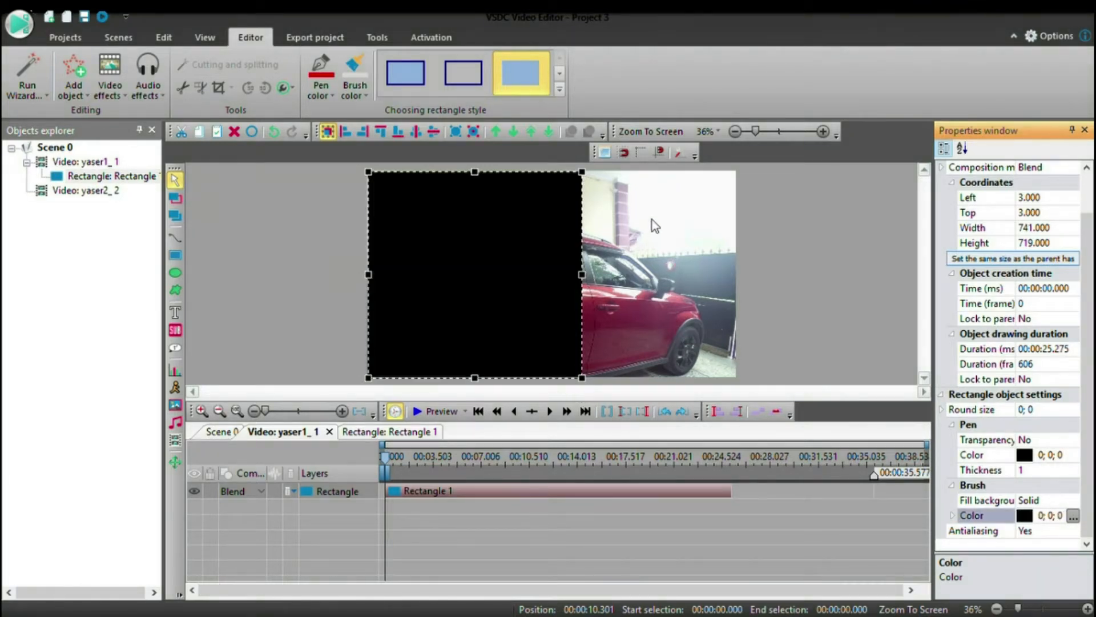
pyautogui.click(262, 487)
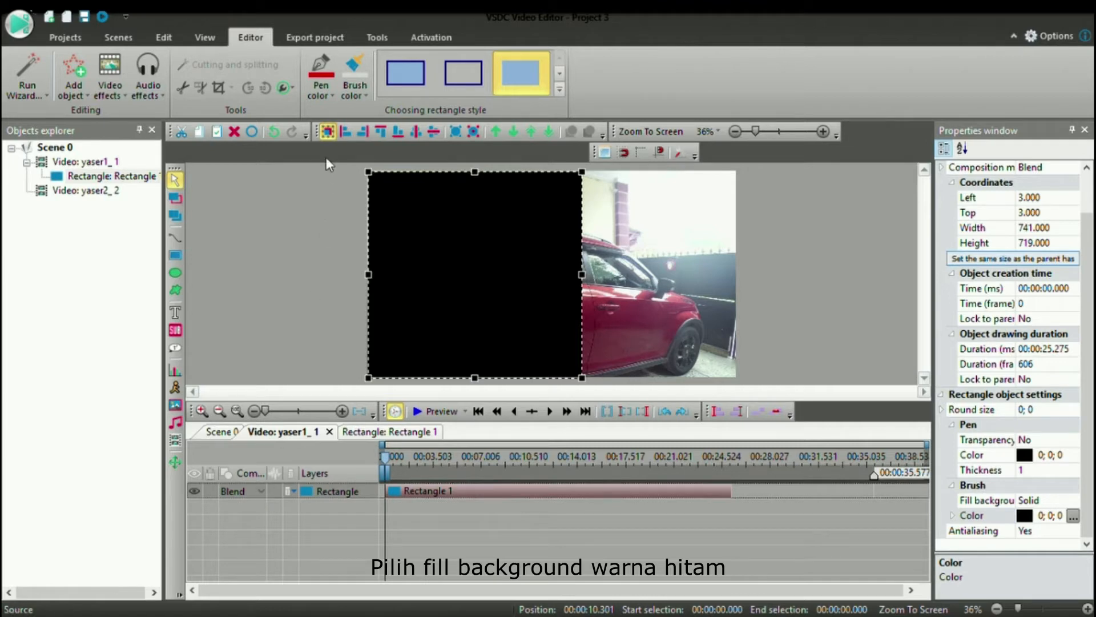
pyautogui.click(240, 320)
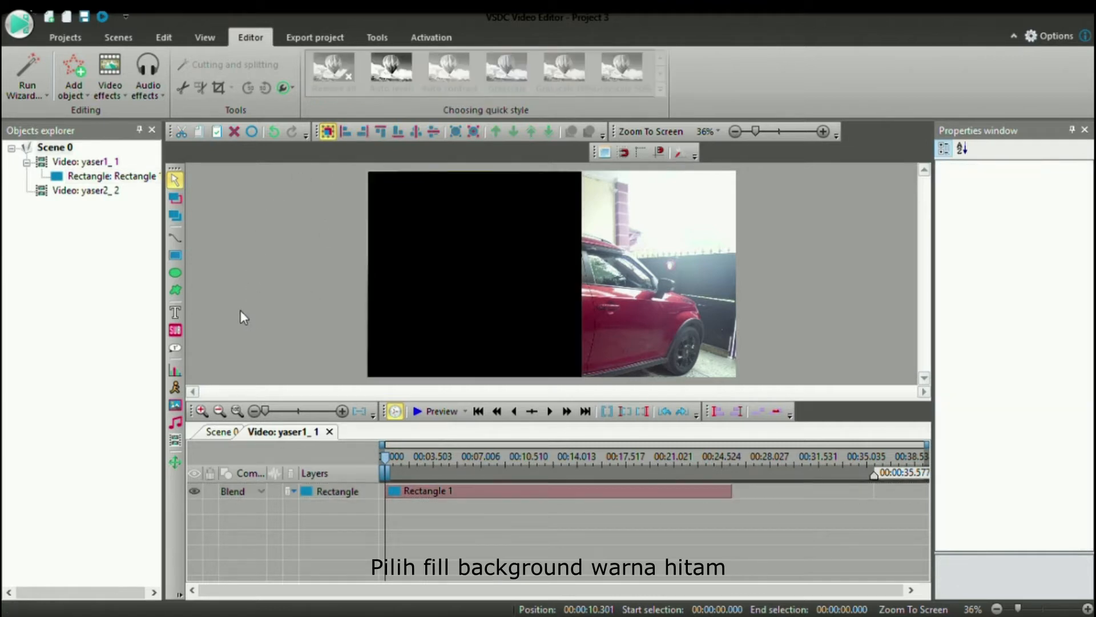
# - Add a Gaussian blur effect to the rectangle and set its boundary extension to True
pyautogui.click(398, 277)
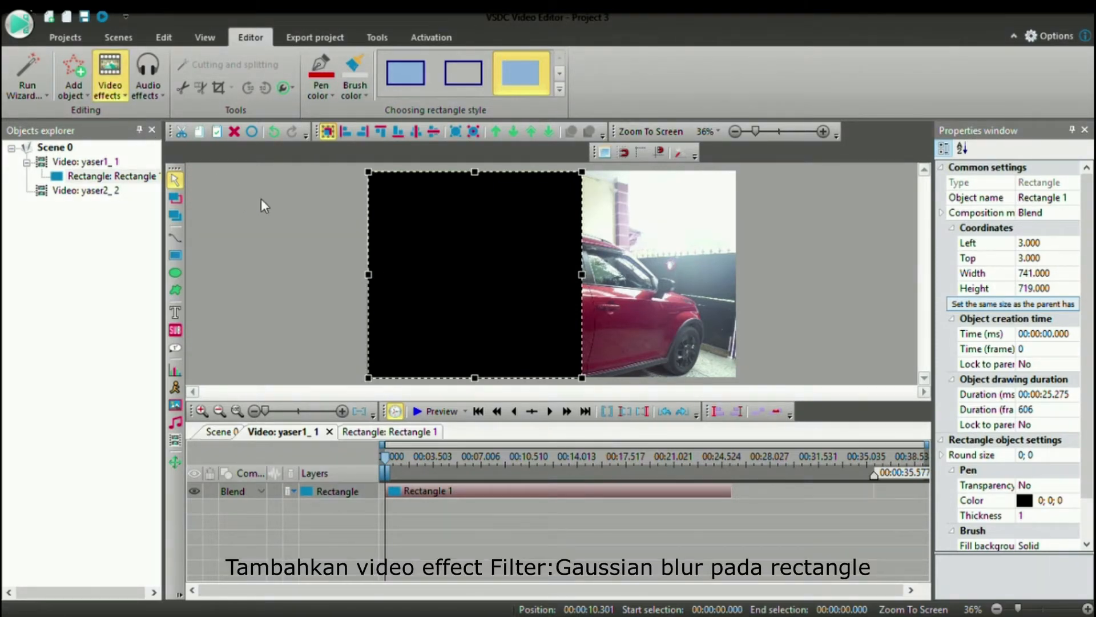
pyautogui.doubleClick(535, 317)
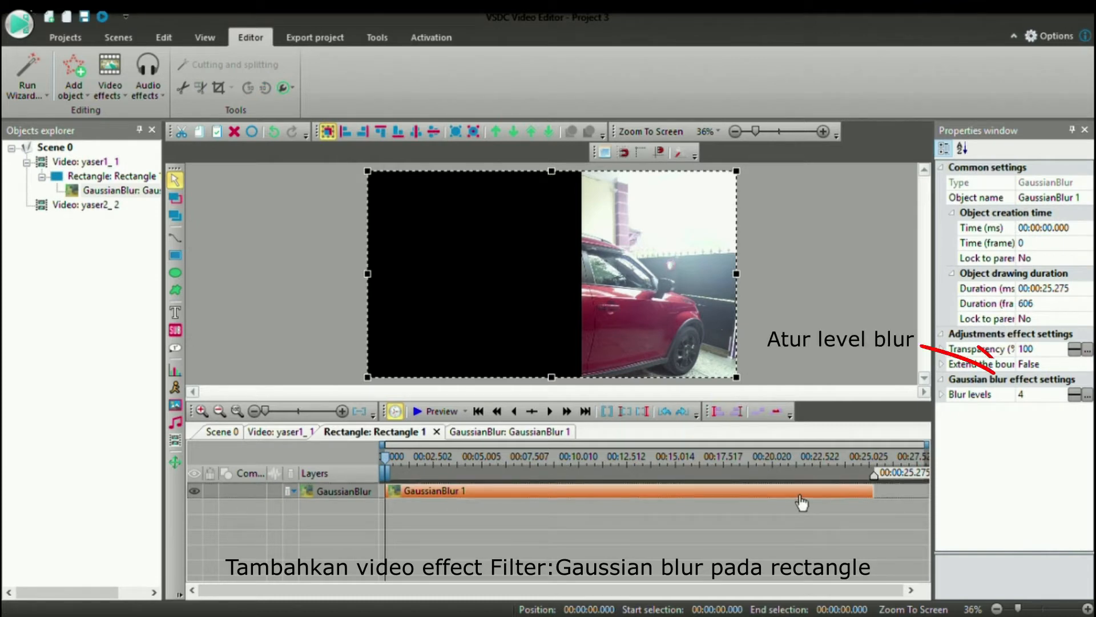
pyautogui.click(1067, 394)
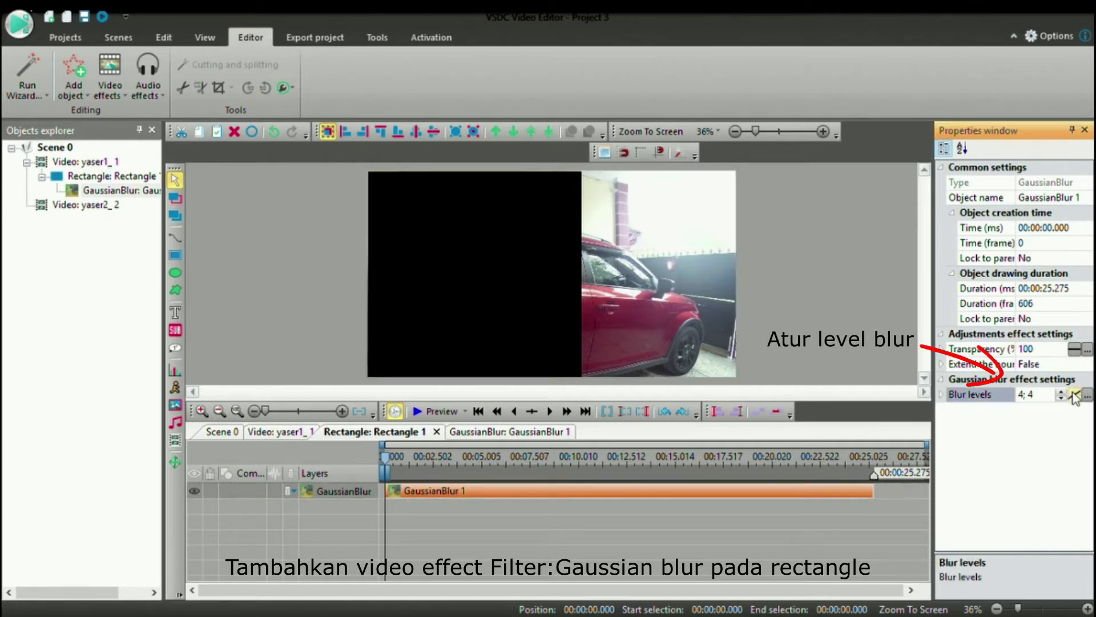
pyautogui.click(1087, 365)
pyautogui.click(1049, 382)
# - Set the Gaussian blur effect's blur level to a constant 70
pyautogui.click(1056, 393)
pyautogui.click(1060, 391)
pyautogui.click(1060, 391)
pyautogui.click(1060, 392)
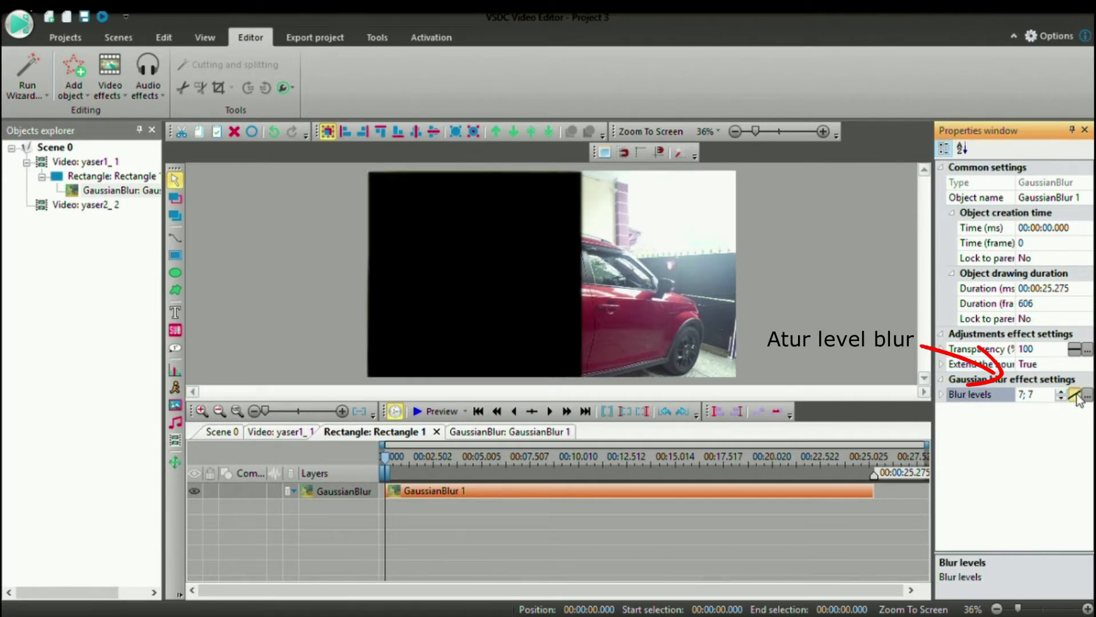
pyautogui.click(1060, 393)
pyautogui.click(1061, 393)
pyautogui.click(1061, 393)
pyautogui.click(1060, 393)
pyautogui.click(1060, 393)
pyautogui.click(1060, 393)
pyautogui.click(1060, 393)
pyautogui.click(1060, 393)
pyautogui.click(1060, 392)
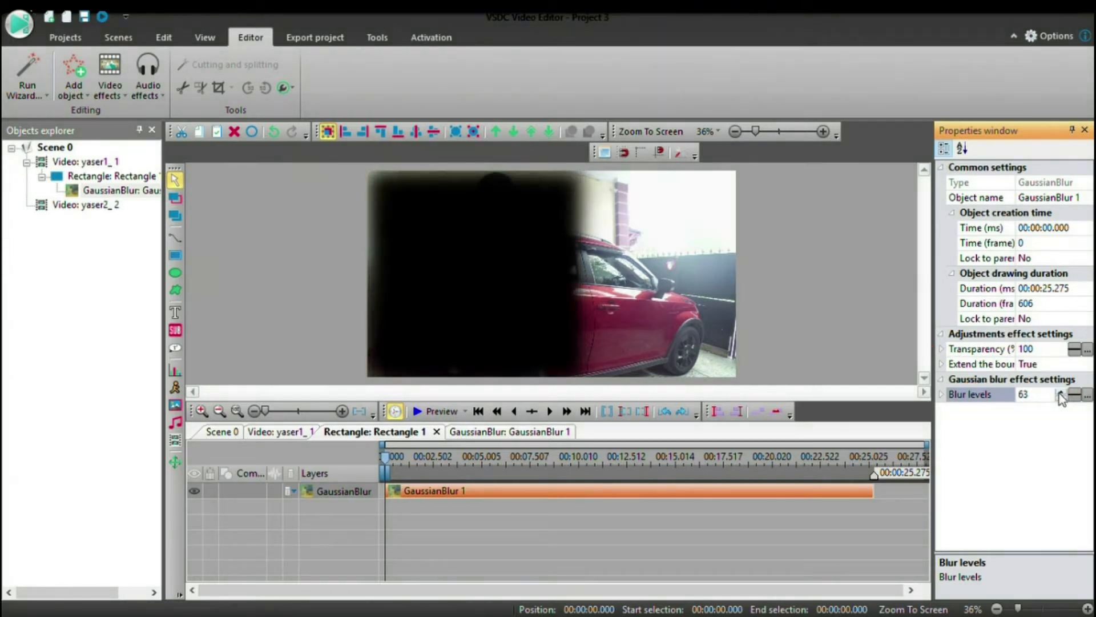
pyautogui.click(1061, 392)
pyautogui.click(1060, 393)
pyautogui.click(1060, 393)
pyautogui.click(1060, 393)
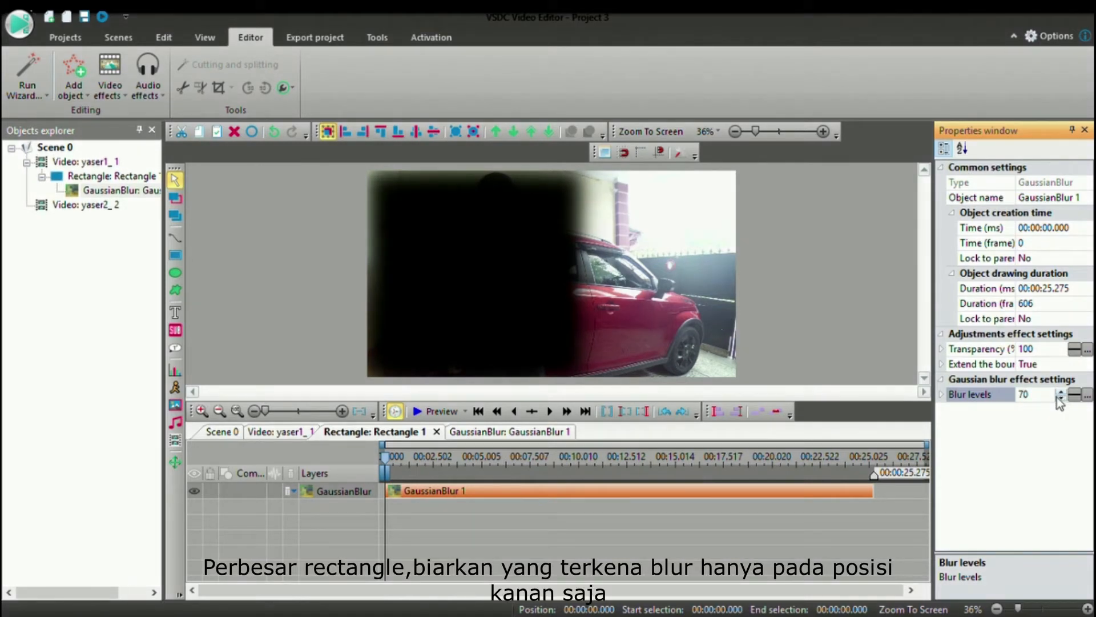
# - Enlarge the rectangle past the frame to about 847 by 922, leaving only its right edge blurred inside the picture
pyautogui.click(539, 278)
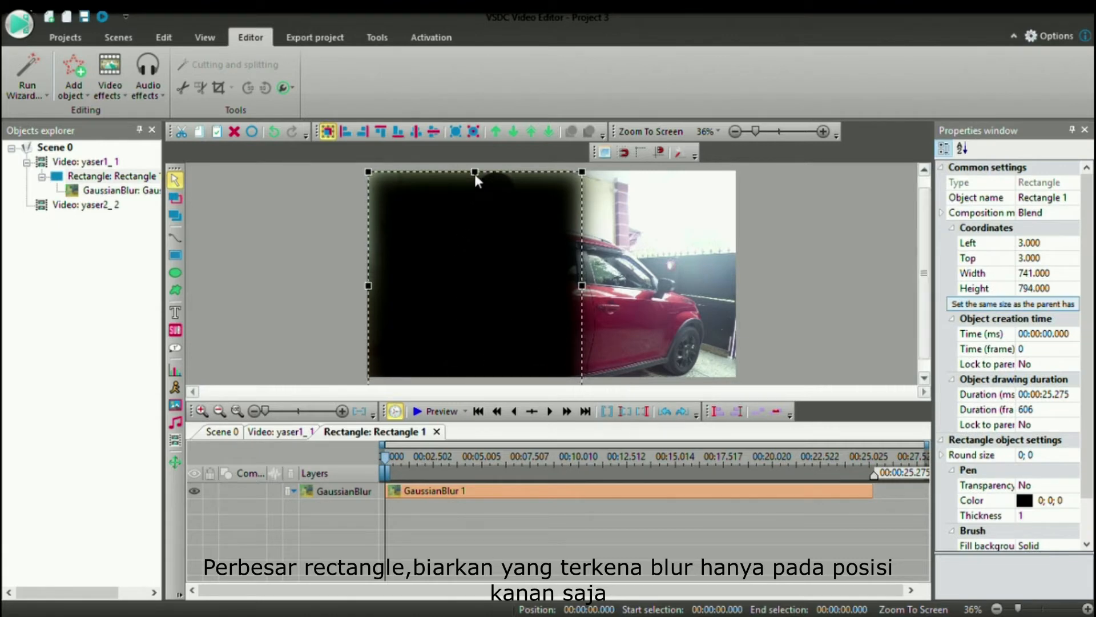
pyautogui.moveTo(475, 172); pyautogui.dragTo(474, 134)
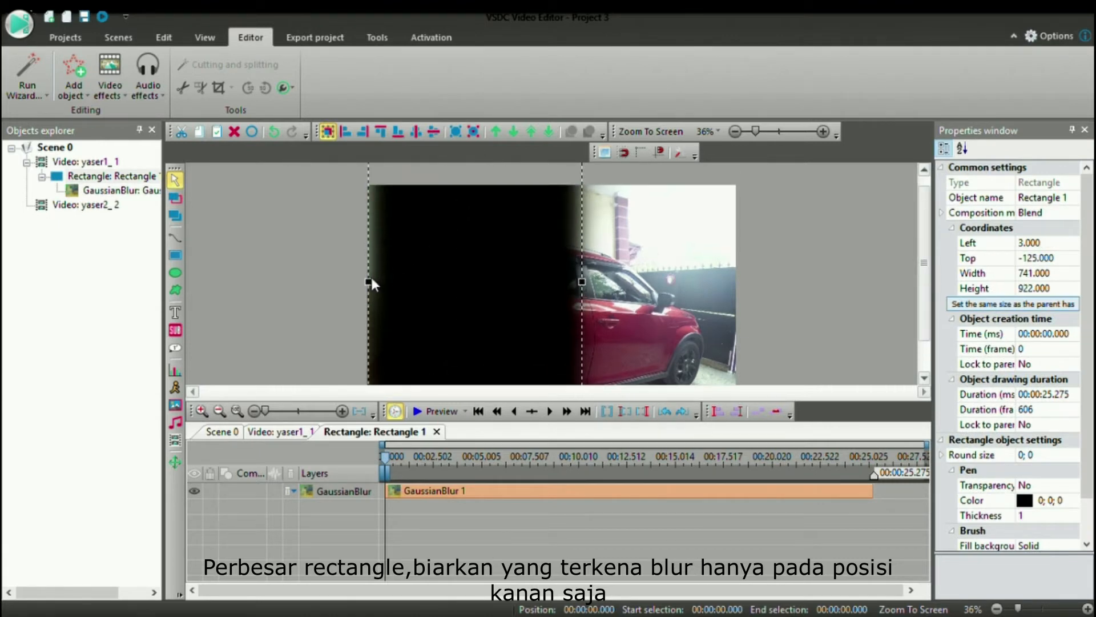
pyautogui.moveTo(372, 281); pyautogui.dragTo(344, 282)
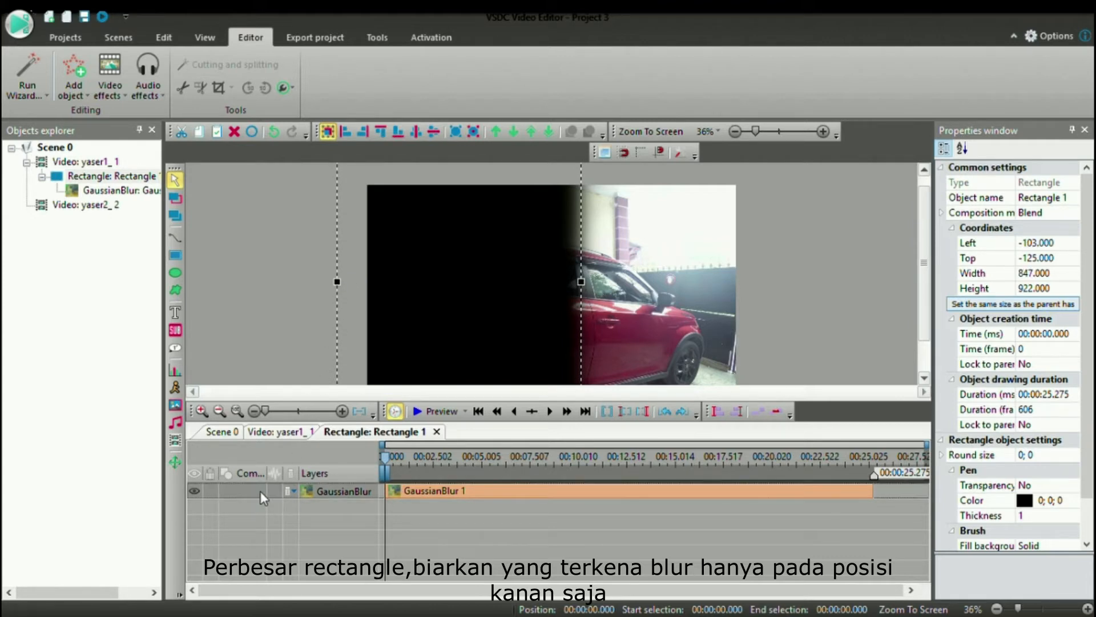
# - Change the composition mode of the rectangle inside yaser1_1 to inverted mask
pyautogui.click(133, 177)
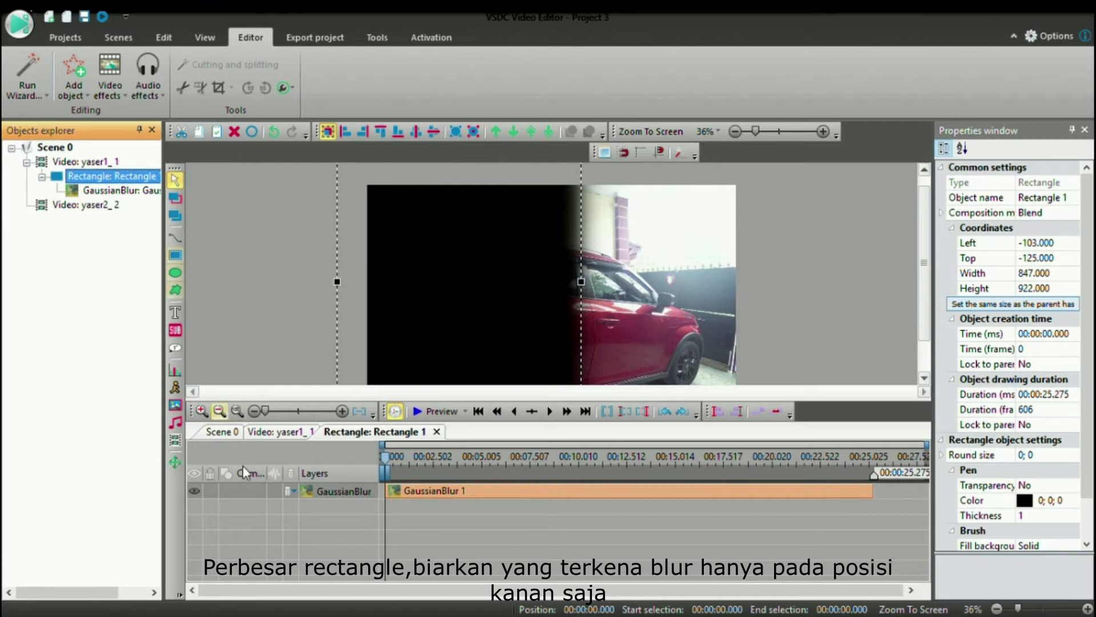
pyautogui.doubleClick(142, 177)
pyautogui.click(86, 161)
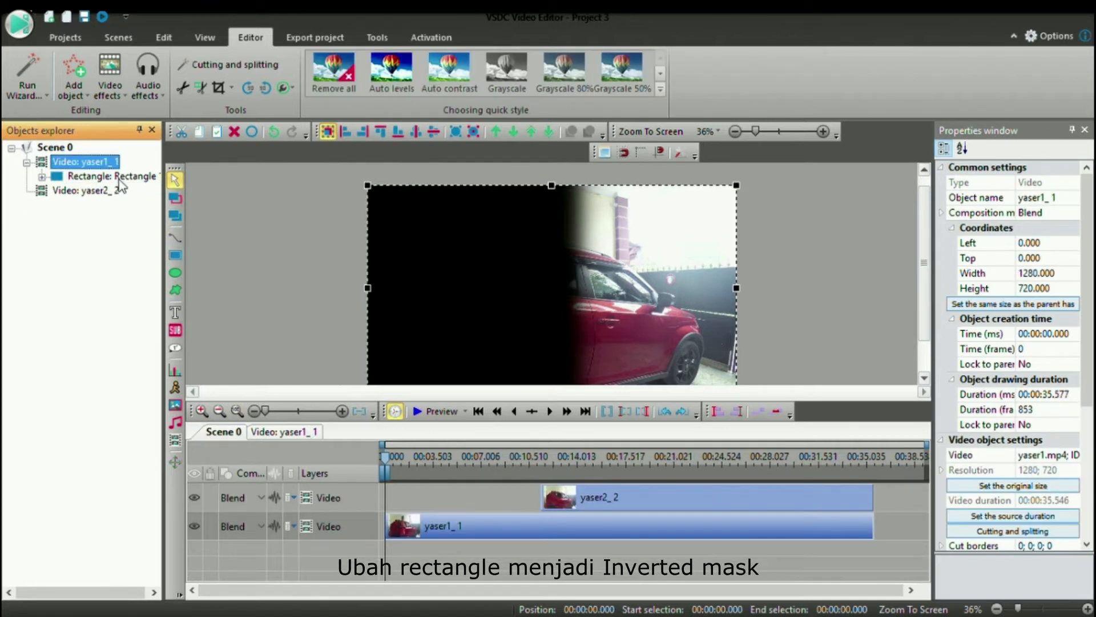
pyautogui.click(120, 177)
pyautogui.click(259, 492)
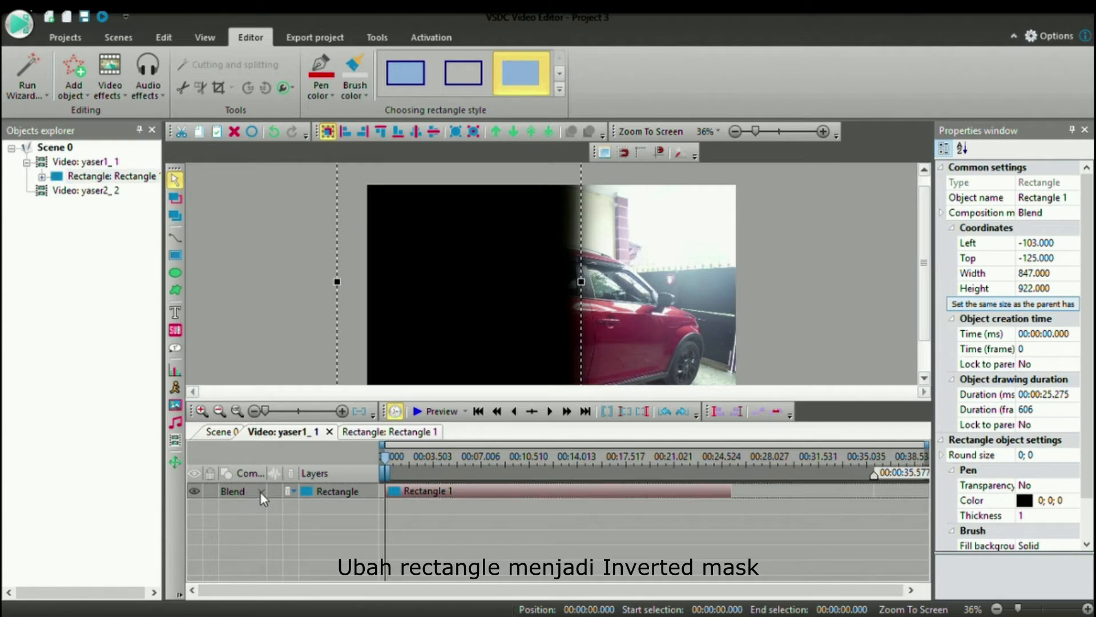
pyautogui.click(260, 492)
pyautogui.click(305, 113)
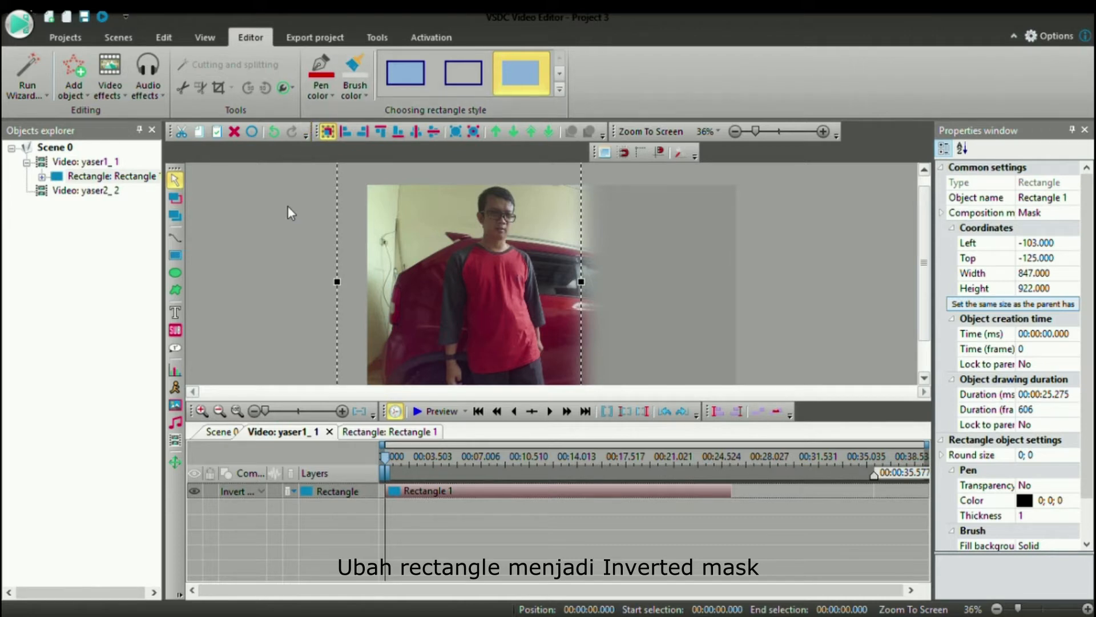
pyautogui.click(279, 227)
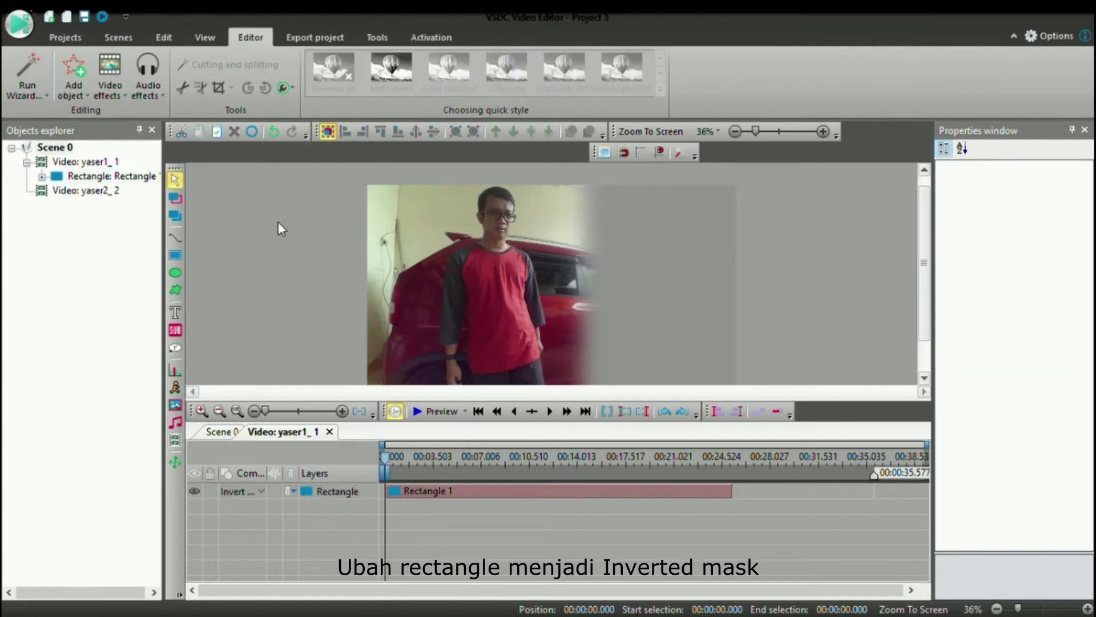
# - Return to Scene 0 and move the playhead to about 11.26 s, just before the yaser2_2 clip starts
pyautogui.click(102, 164)
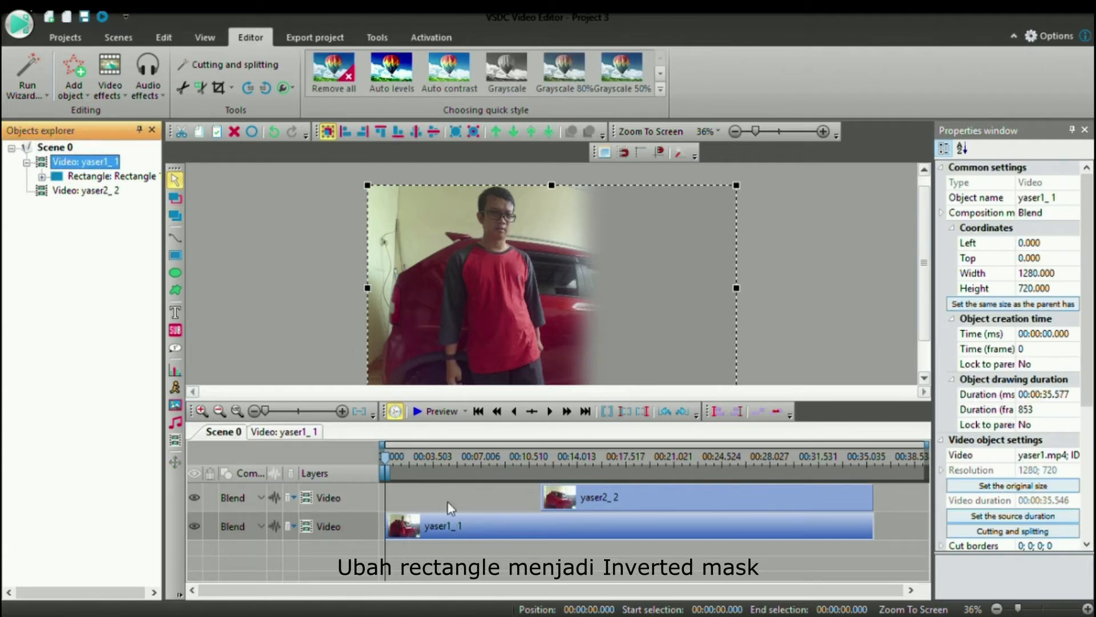
pyautogui.click(463, 473)
pyautogui.click(475, 467)
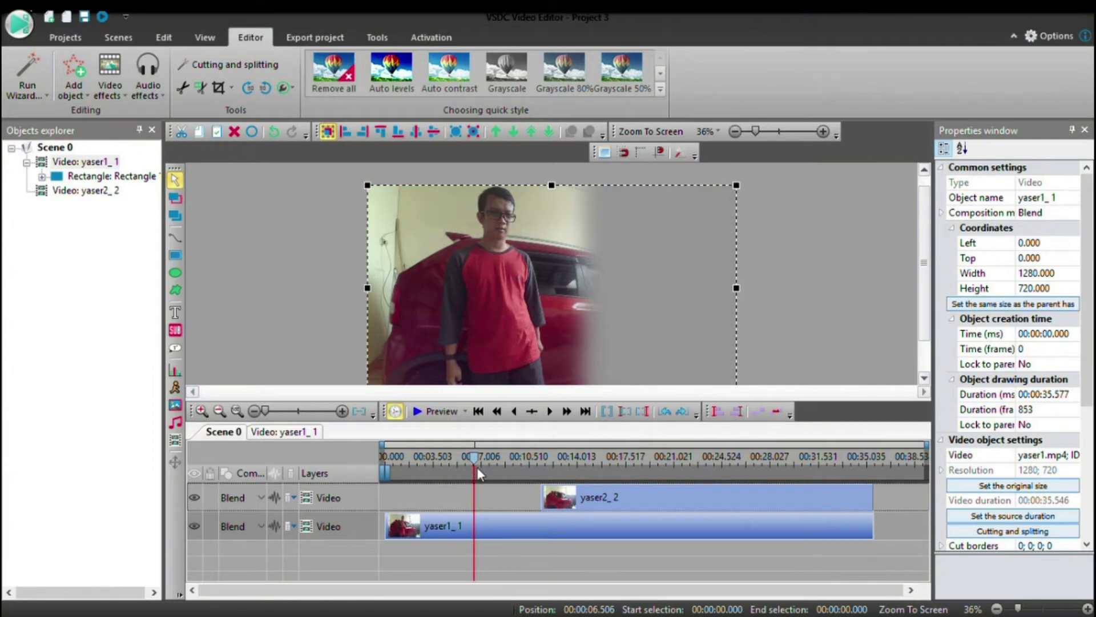
pyautogui.moveTo(480, 467); pyautogui.dragTo(512, 474)
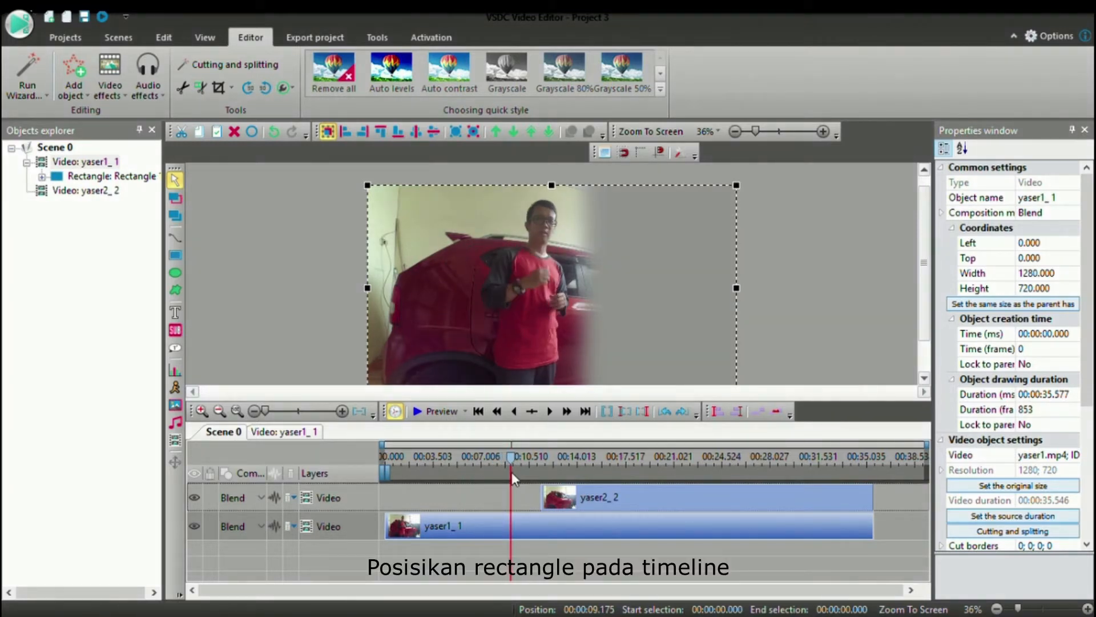
pyautogui.moveTo(512, 471); pyautogui.dragTo(540, 470)
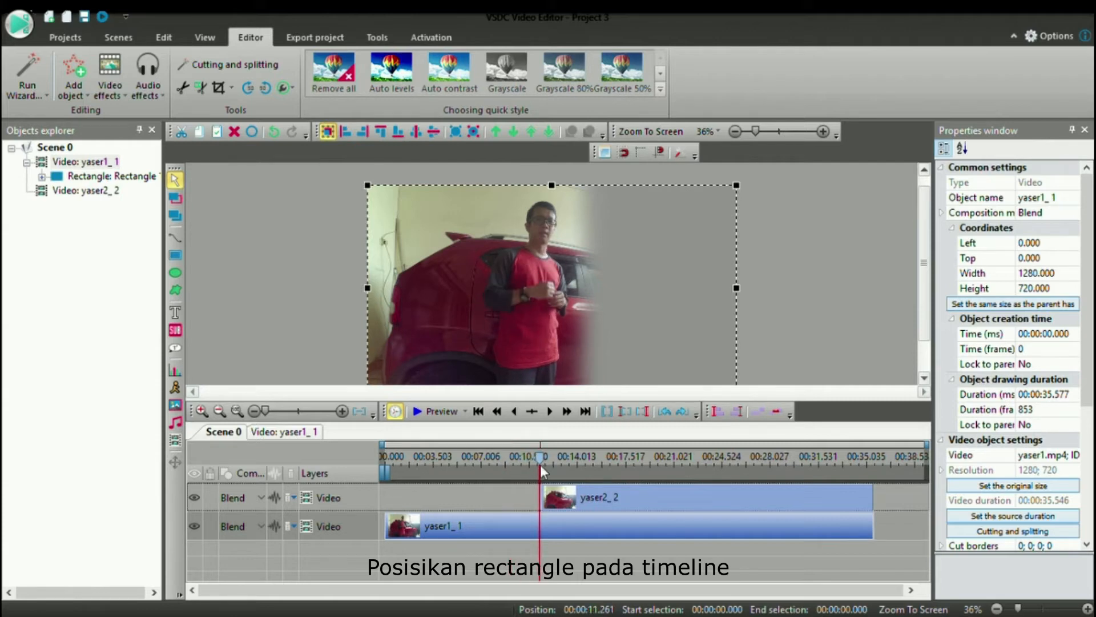
# - Reopen yaser1_1 and reposition the mask rectangle to start at about 12.18 s, with a duration of about 24.36 s
pyautogui.doubleClick(510, 525)
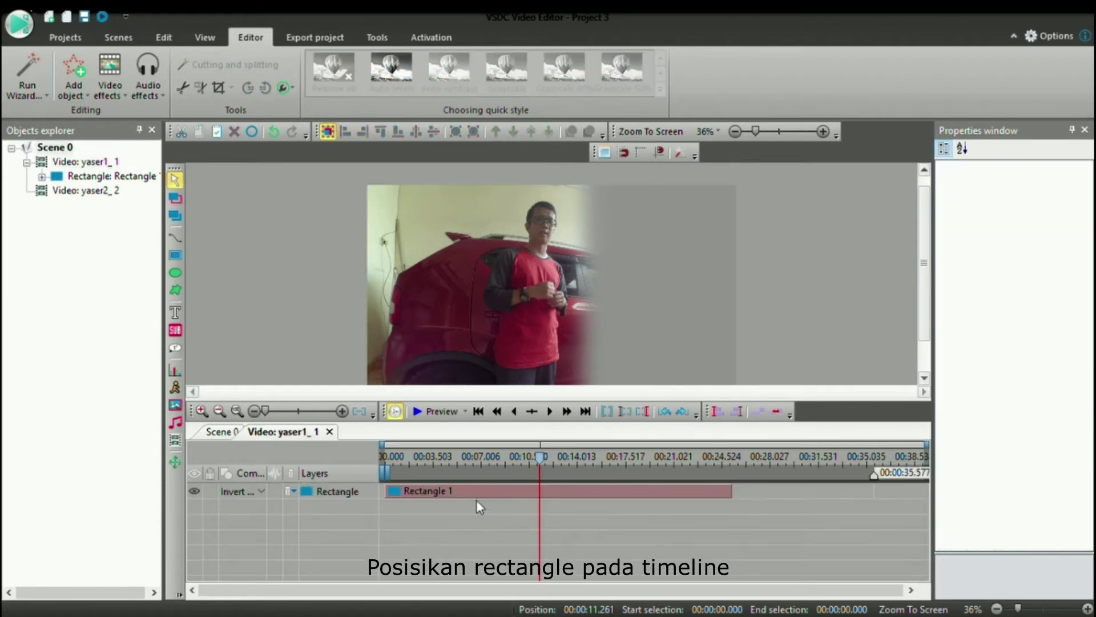
pyautogui.moveTo(479, 492); pyautogui.dragTo(640, 505)
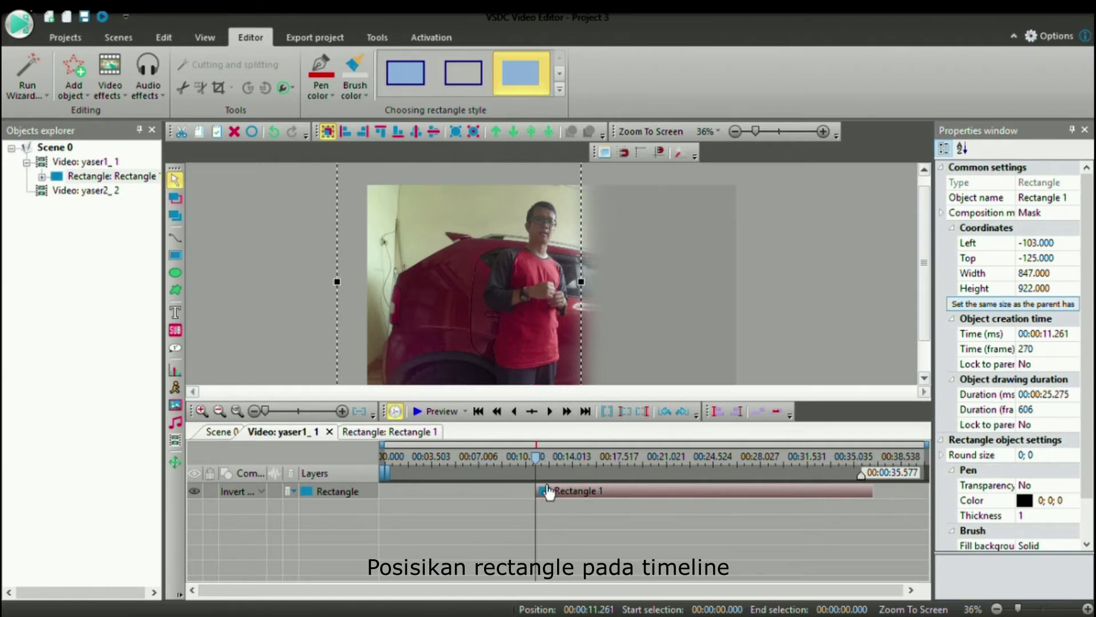
pyautogui.moveTo(543, 490); pyautogui.dragTo(558, 495)
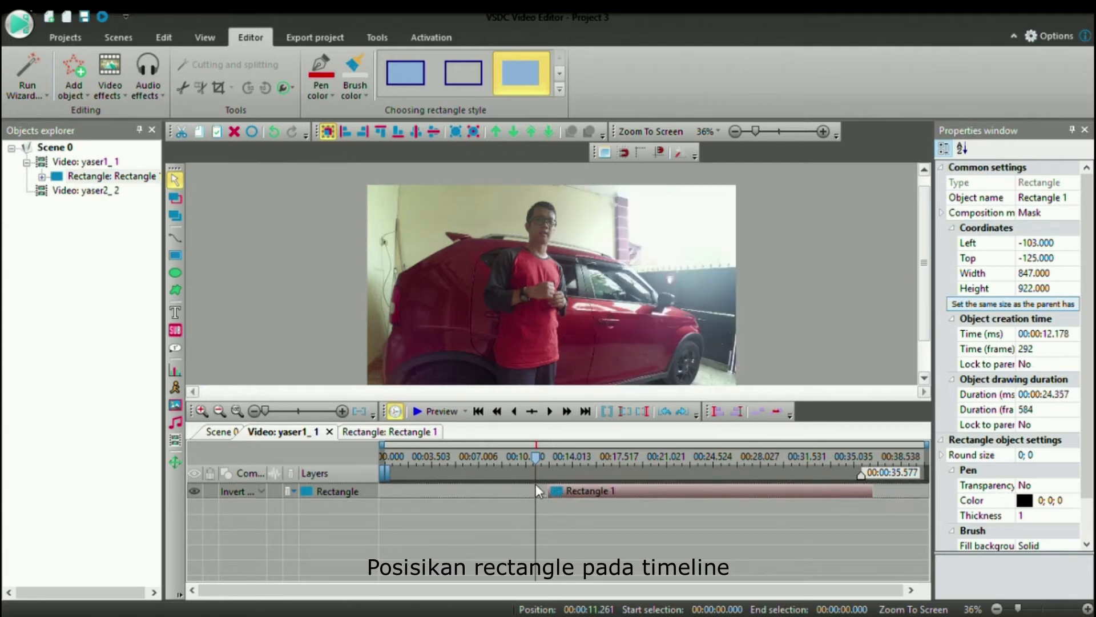
# - Trim yaser1_1 and yaser2_2 in Scene 0 to end together at about 34.91 s, and move the playhead to about 27.49 s
pyautogui.click(554, 456)
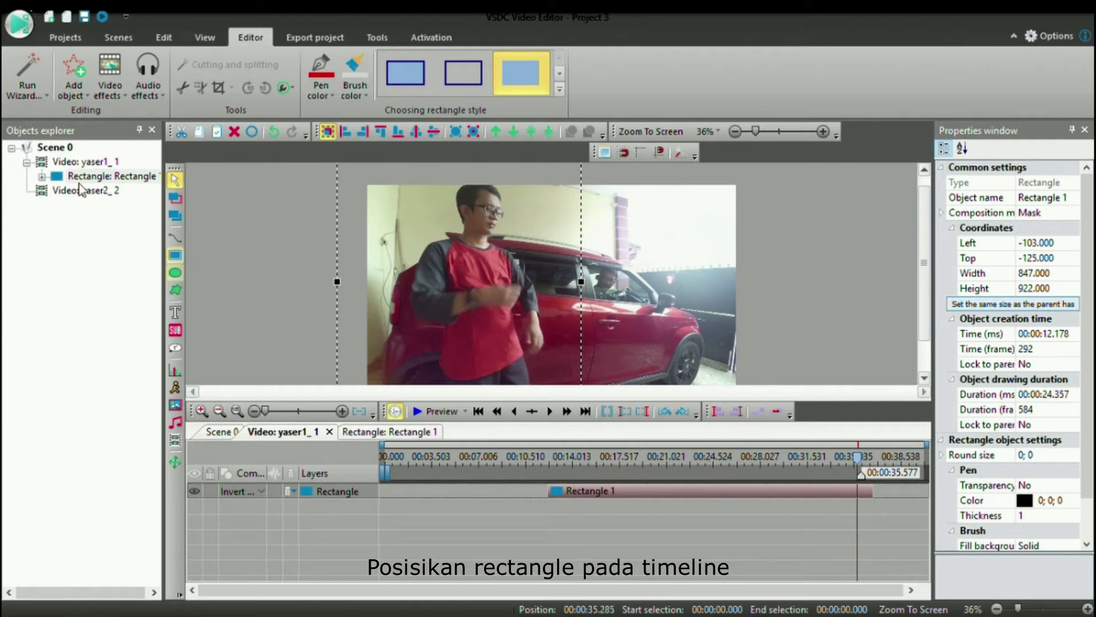
pyautogui.click(79, 163)
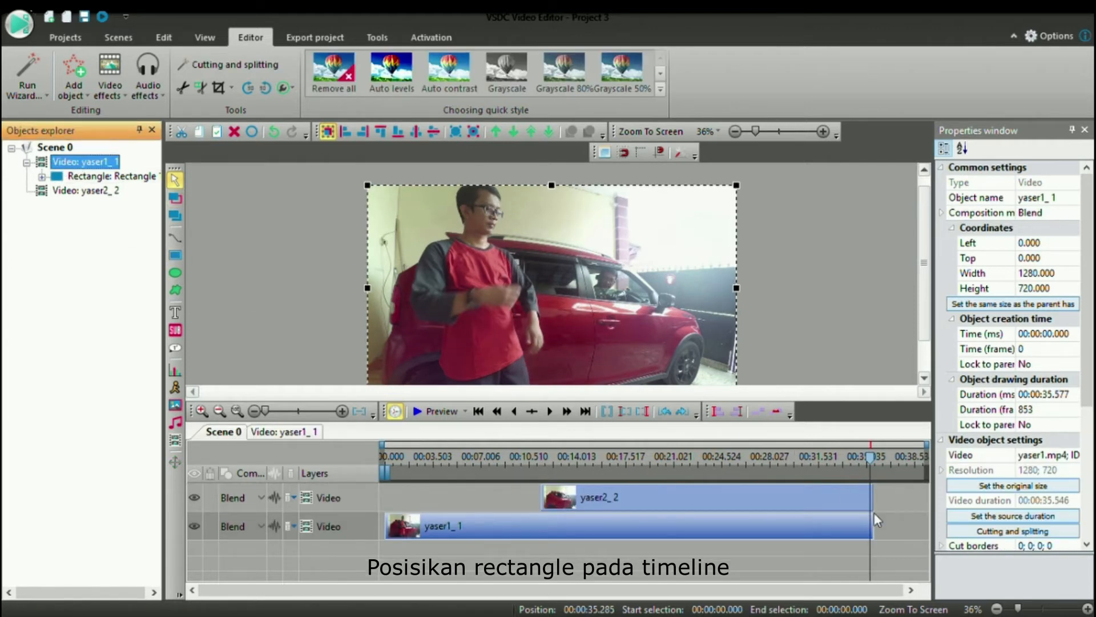
pyautogui.moveTo(880, 528); pyautogui.dragTo(868, 502)
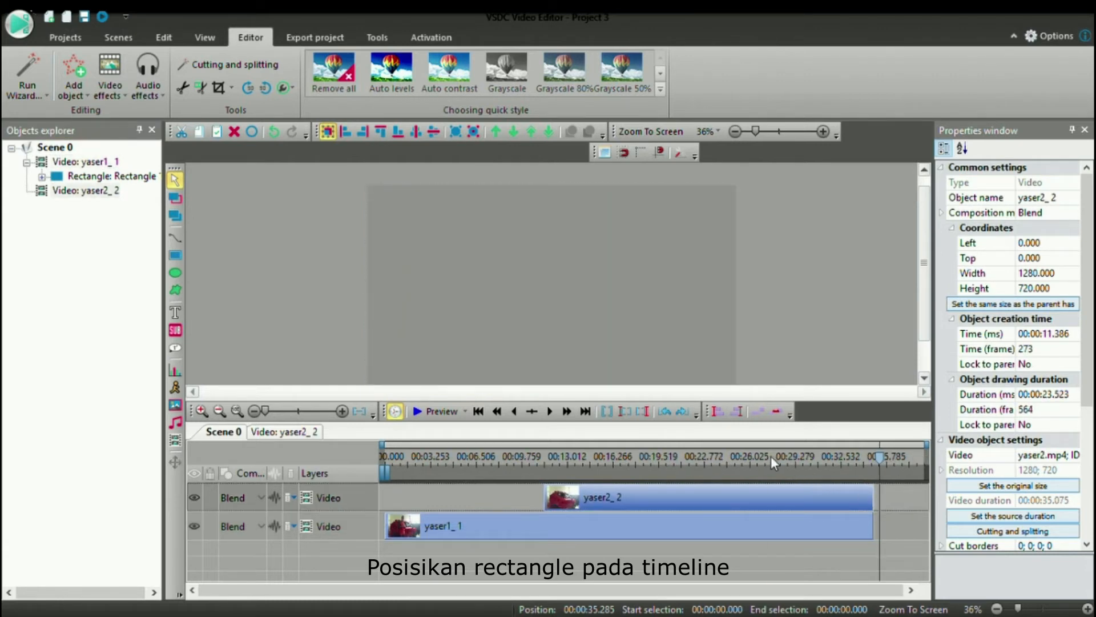
pyautogui.click(772, 457)
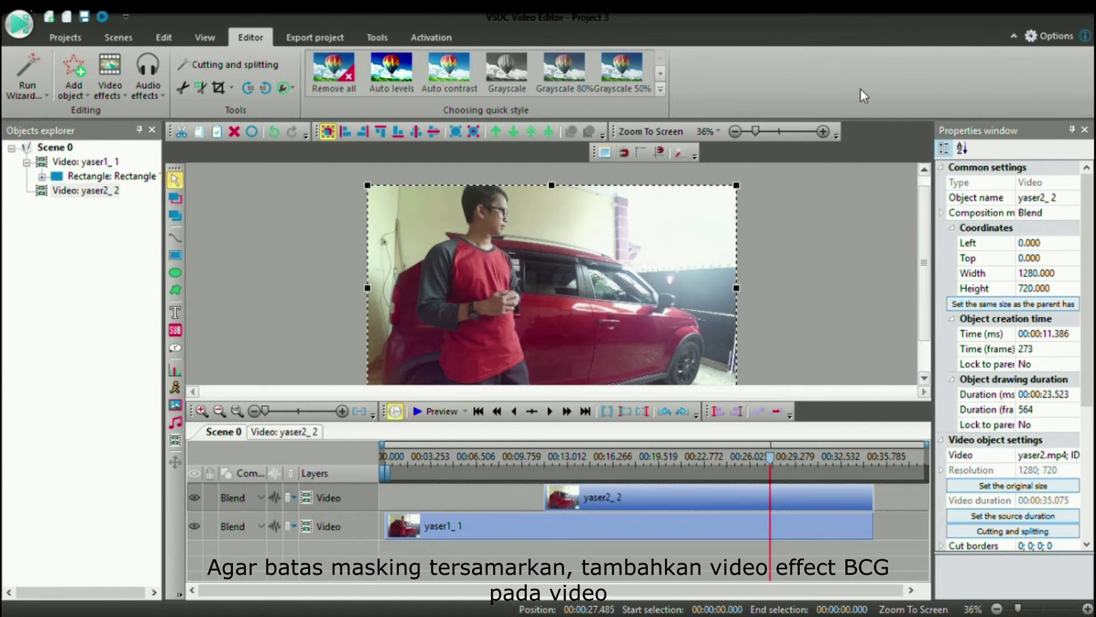
# - Add a BCG adjustment effect to yaser1_1 and another one to yaser2_2
pyautogui.click(807, 208)
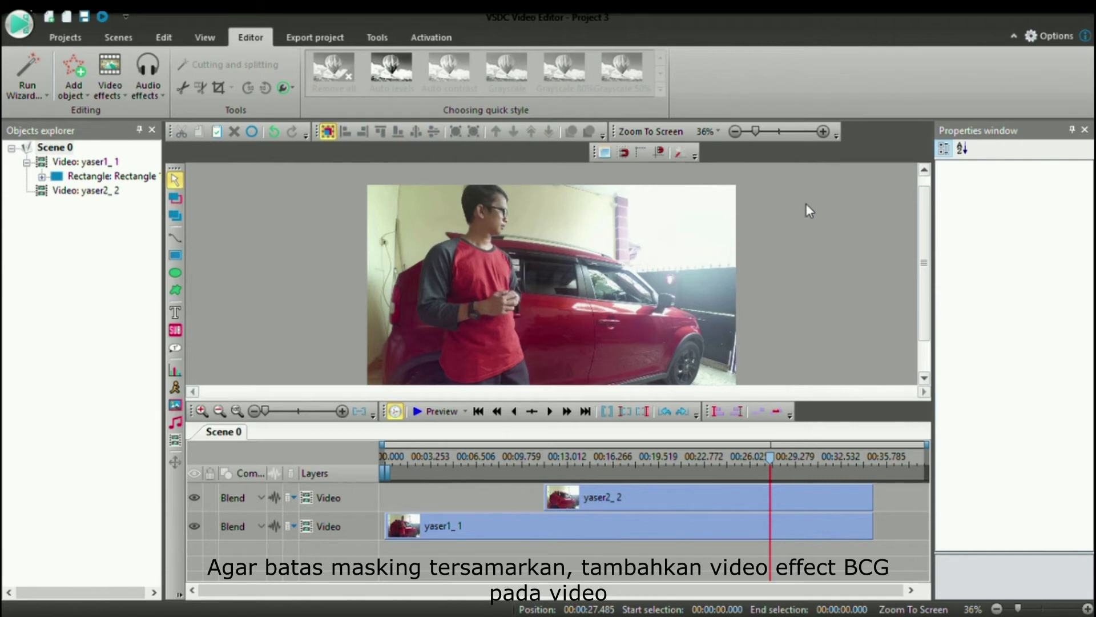
pyautogui.click(106, 167)
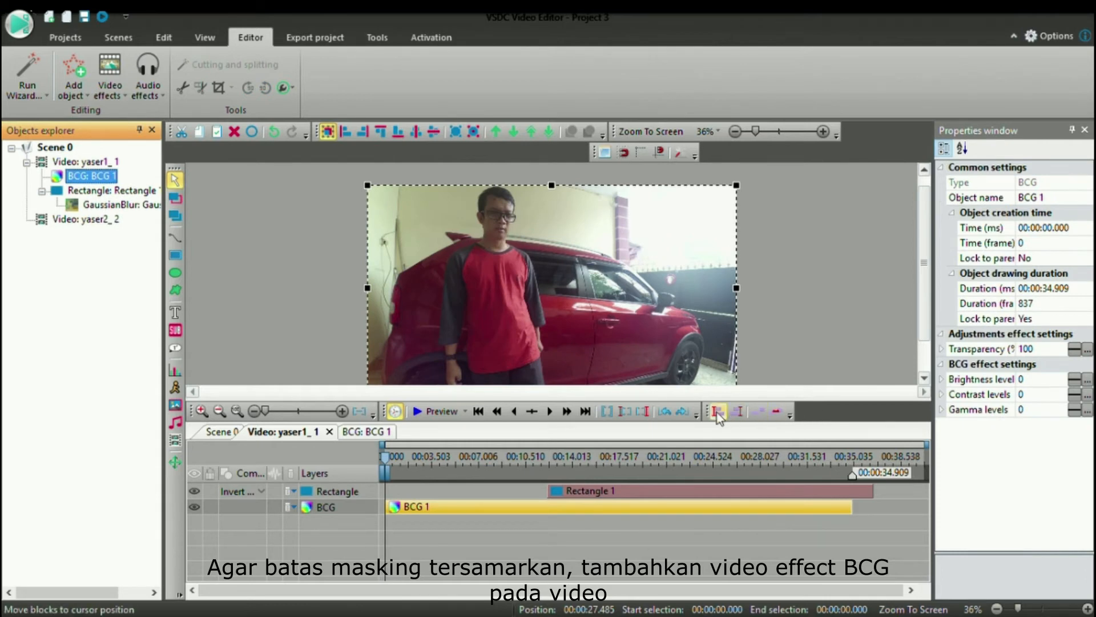
pyautogui.click(79, 221)
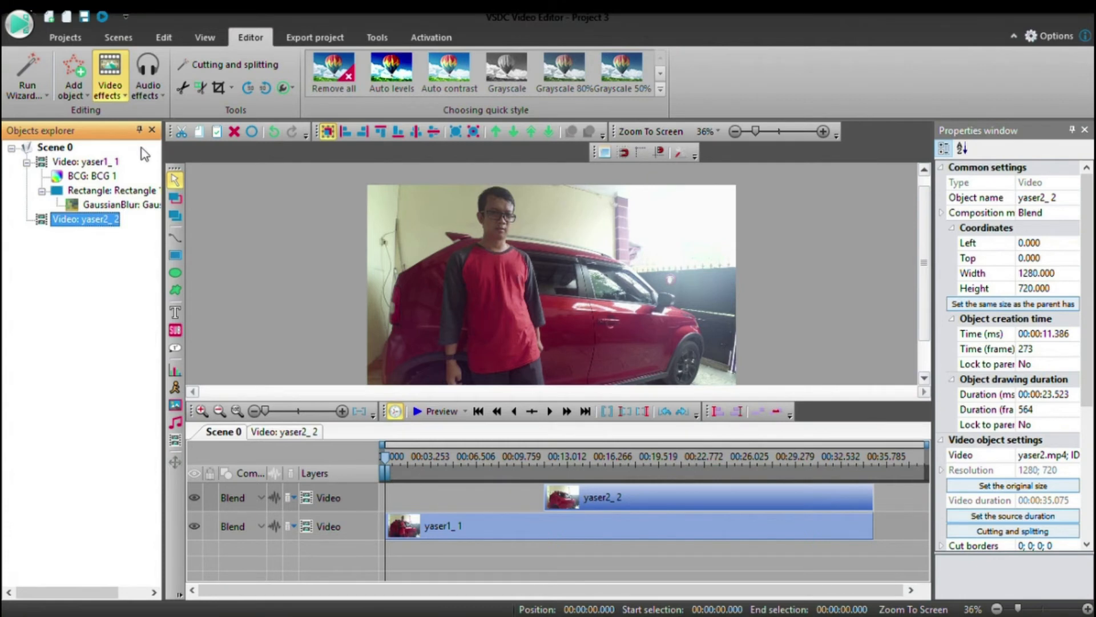
pyautogui.click(305, 220)
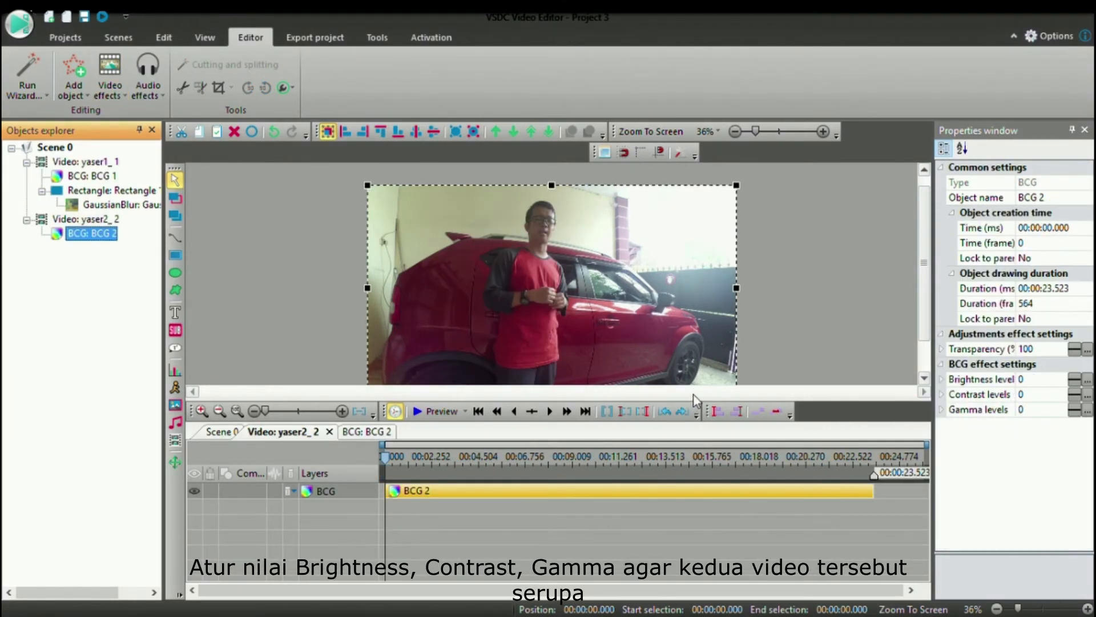
# - Move the playhead to about 8.09 s inside yaser2_2 and set its BCG effect's brightness level to 7
pyautogui.click(557, 458)
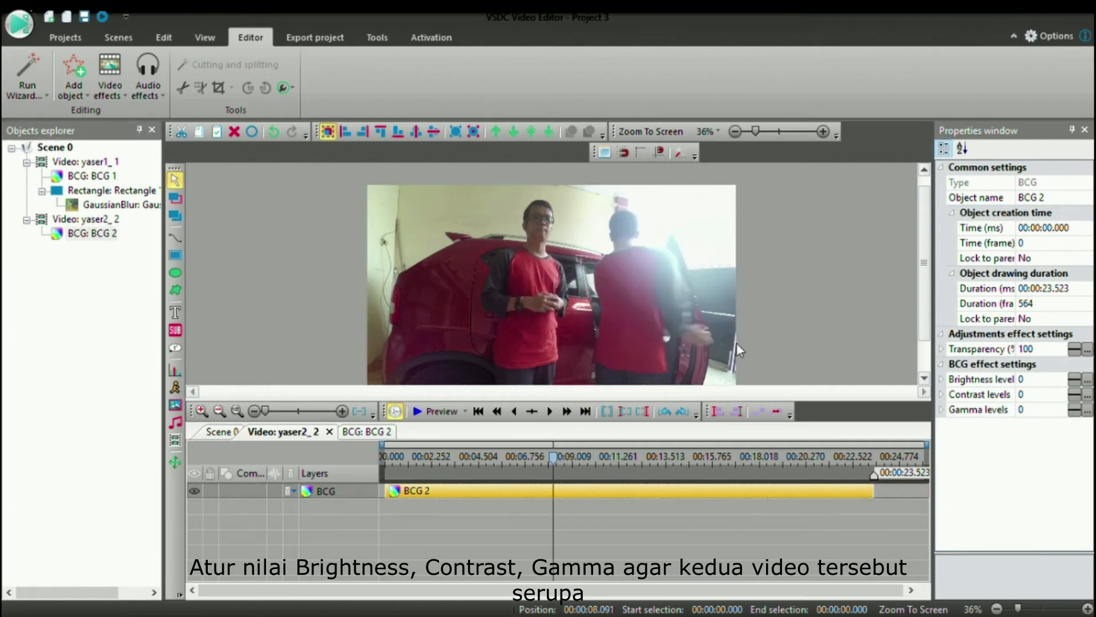
pyautogui.click(1062, 381)
pyautogui.click(1060, 377)
pyautogui.click(1060, 377)
pyautogui.click(1060, 378)
pyautogui.click(1060, 378)
pyautogui.click(1060, 378)
pyautogui.click(1060, 377)
pyautogui.click(1061, 377)
pyautogui.click(1060, 378)
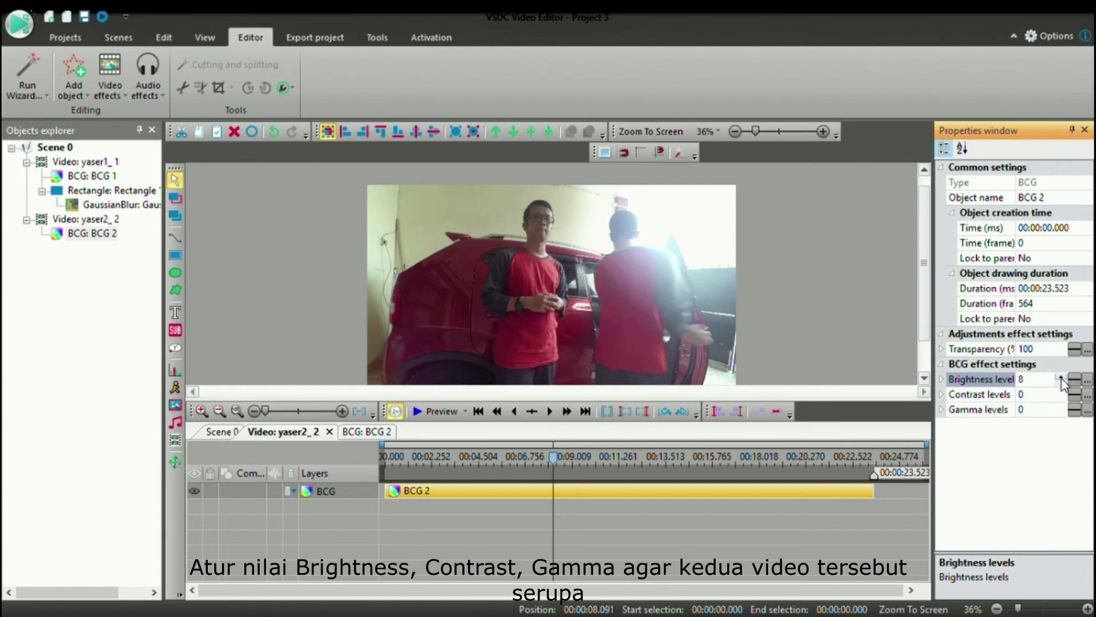
pyautogui.click(1060, 377)
pyautogui.click(1060, 377)
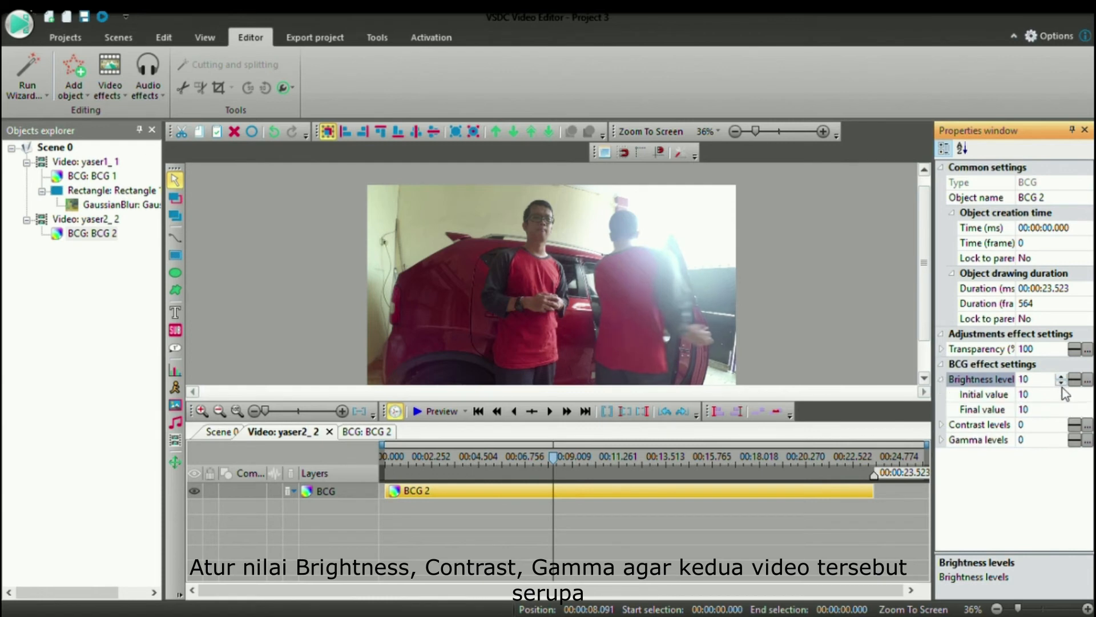
pyautogui.click(1061, 382)
pyautogui.click(1061, 383)
pyautogui.click(1061, 383)
pyautogui.click(1086, 380)
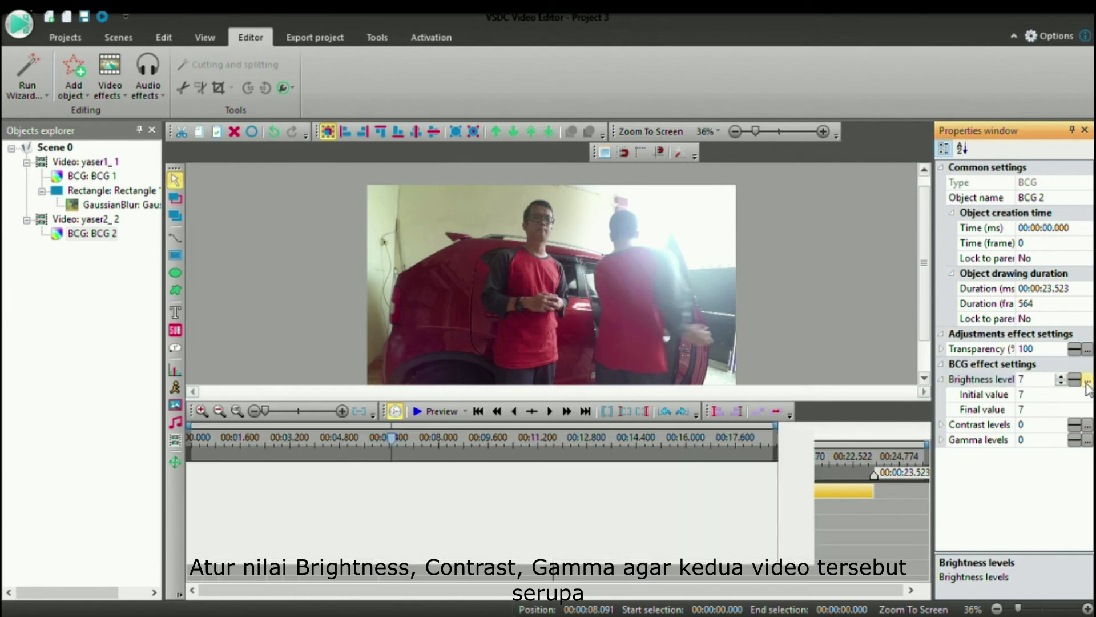
pyautogui.click(1069, 385)
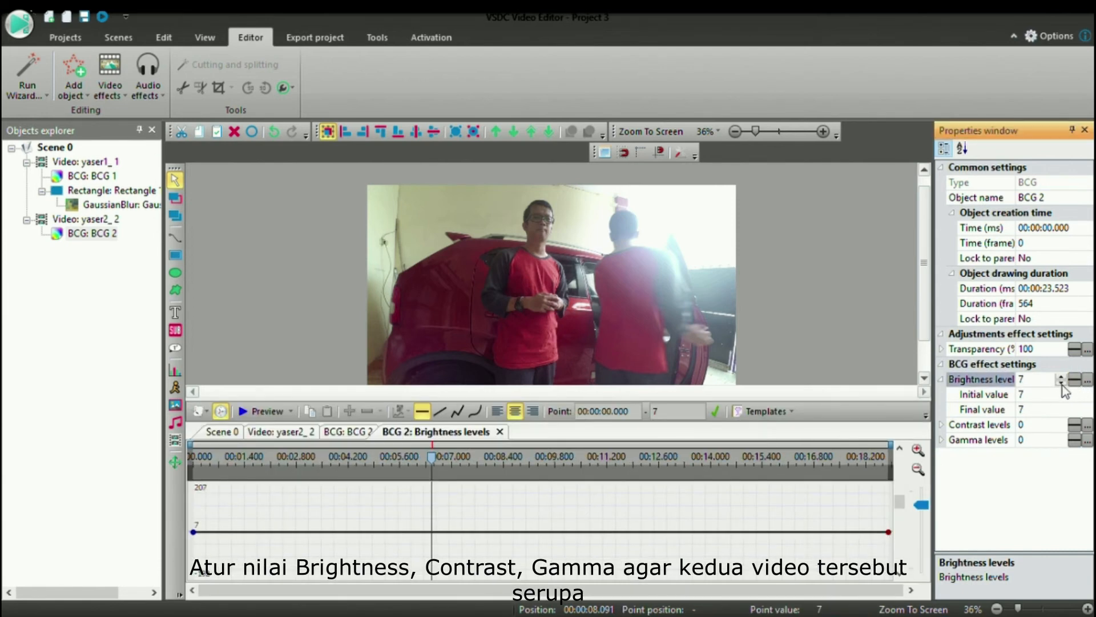
# - Set the contrast level of the BCG effect on yaser2_2 to 11
pyautogui.click(1045, 424)
pyautogui.click(1060, 422)
pyautogui.click(1061, 422)
pyautogui.click(1061, 422)
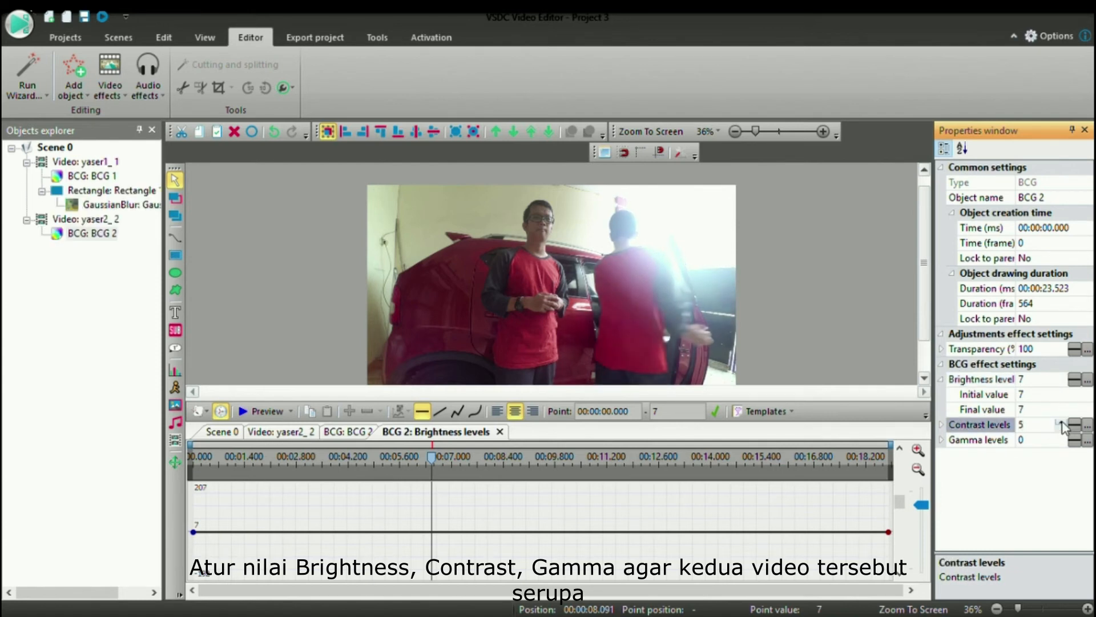
pyautogui.click(1061, 422)
pyautogui.click(1061, 422)
pyautogui.click(1062, 422)
pyautogui.click(1061, 422)
pyautogui.click(1061, 422)
pyautogui.click(1061, 422)
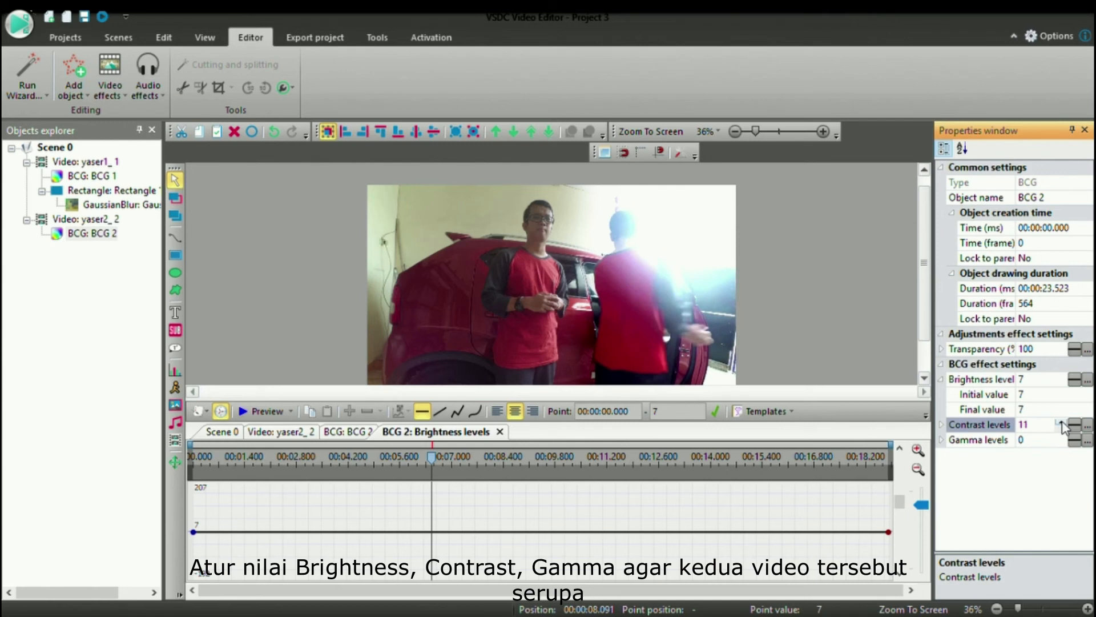
# - Set the gamma level of the BCG effect on yaser2_2 to 4
pyautogui.click(1059, 441)
pyautogui.click(1061, 438)
pyautogui.click(1061, 437)
pyautogui.click(1061, 437)
pyautogui.click(1061, 437)
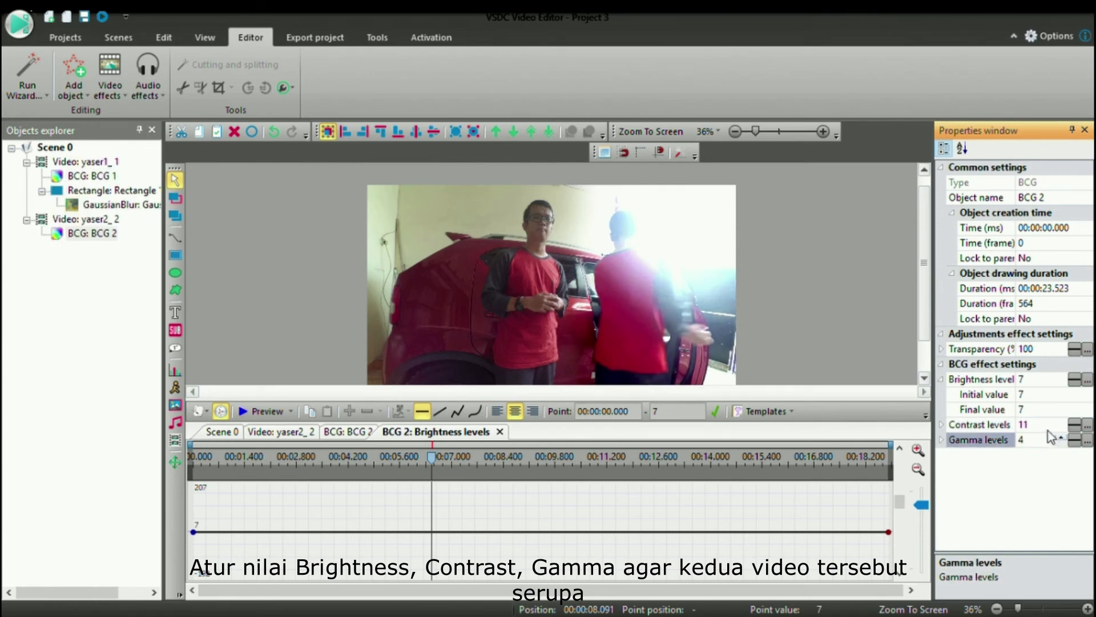
# - Lower the contrast level of the BCG effect on yaser2_2 to 6
pyautogui.click(1059, 430)
pyautogui.click(1060, 428)
pyautogui.click(1060, 428)
pyautogui.click(1060, 428)
pyautogui.click(1060, 428)
pyautogui.click(1060, 428)
# - Lower the brightness level of the BCG effect on yaser2_2 to 3
pyautogui.click(1052, 380)
pyautogui.click(1061, 383)
pyautogui.click(1060, 383)
pyautogui.click(1060, 383)
pyautogui.click(1060, 383)
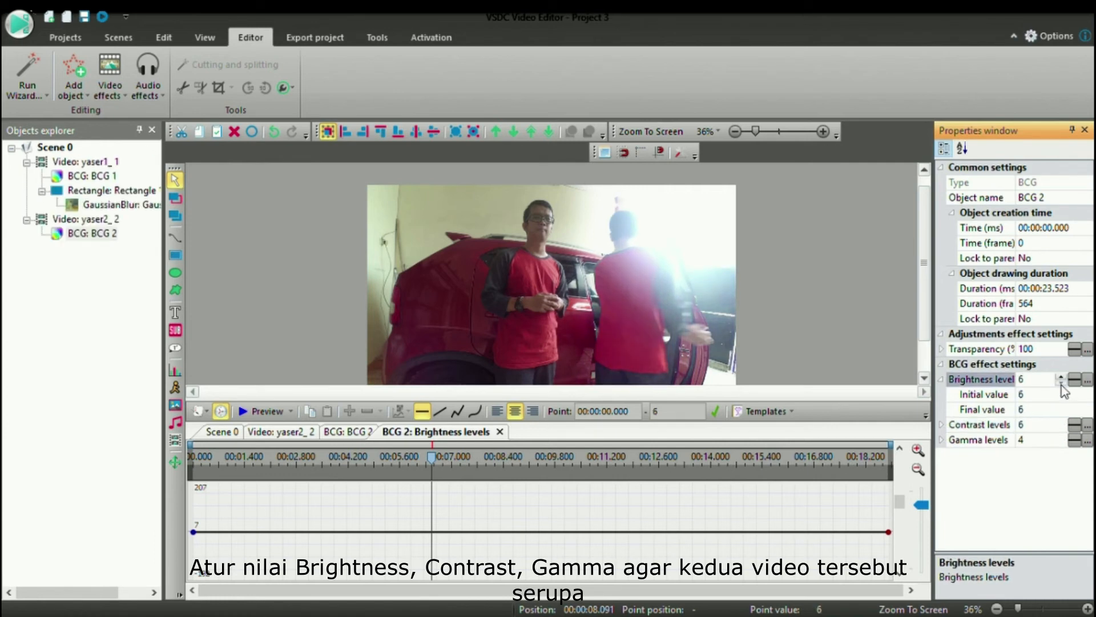
# - Select the BCG effect on yaser1_1 and set its brightness level to 5
pyautogui.click(78, 176)
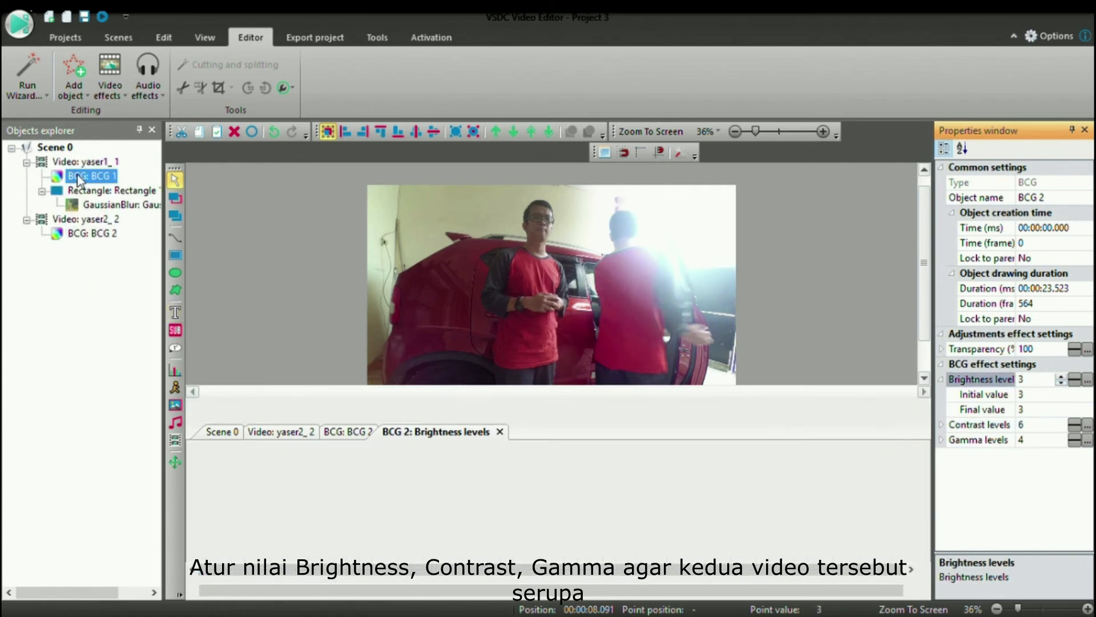
pyautogui.click(1052, 379)
pyautogui.click(1059, 377)
pyautogui.click(1060, 376)
pyautogui.click(1059, 376)
pyautogui.click(1060, 377)
pyautogui.click(1059, 376)
# - Set the contrast level of the BCG effect on yaser1_1 to 4
pyautogui.click(1052, 394)
pyautogui.click(1060, 391)
pyautogui.click(1060, 391)
pyautogui.click(1060, 392)
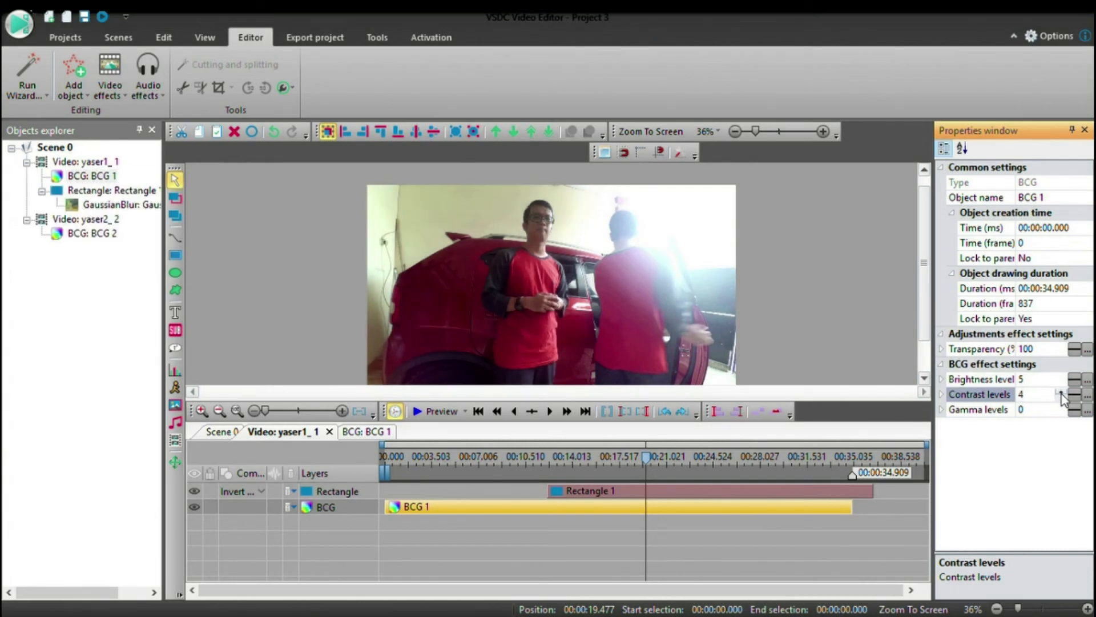
# - Set the gamma level of the BCG effect on yaser1_1 to 6 and deselect the effect
pyautogui.click(1049, 413)
pyautogui.click(1060, 407)
pyautogui.click(1060, 407)
pyautogui.click(1059, 407)
pyautogui.click(1060, 407)
pyautogui.click(1060, 407)
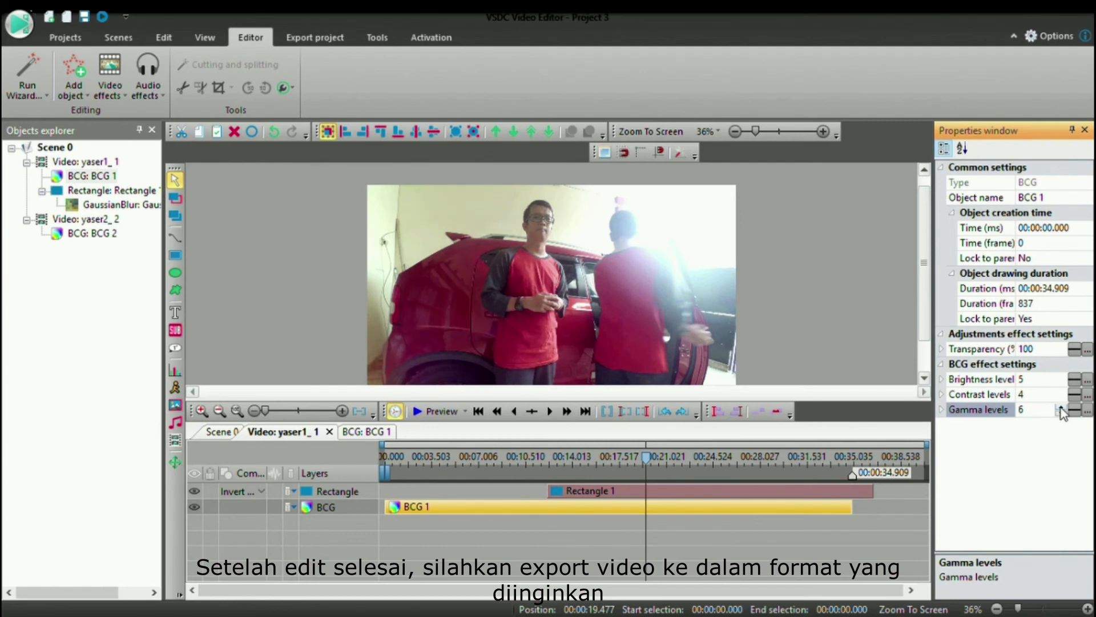
pyautogui.click(849, 304)
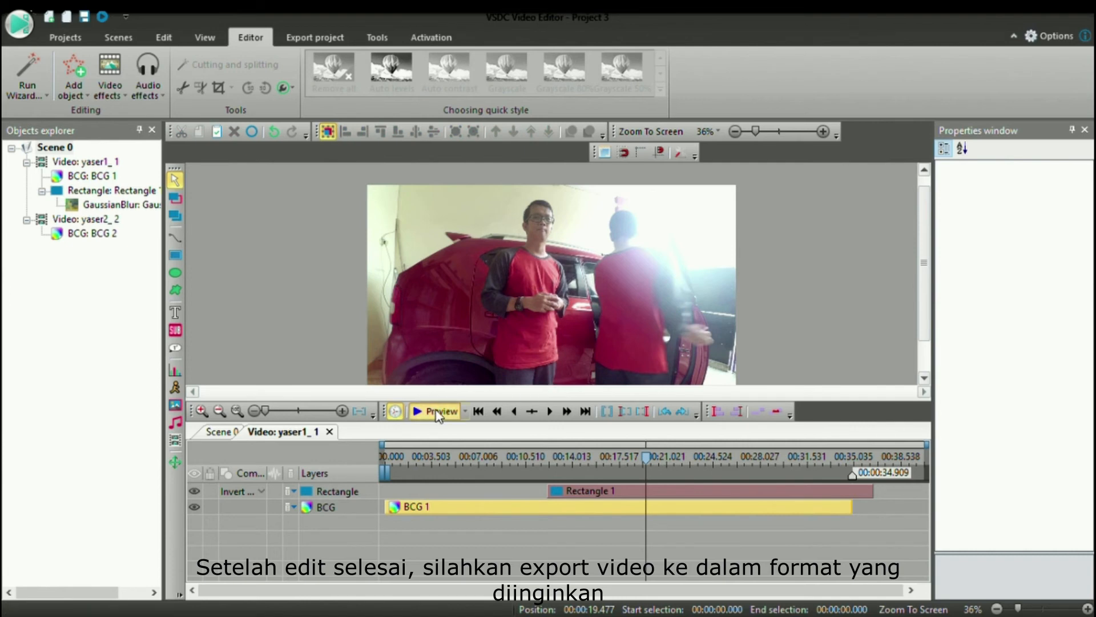